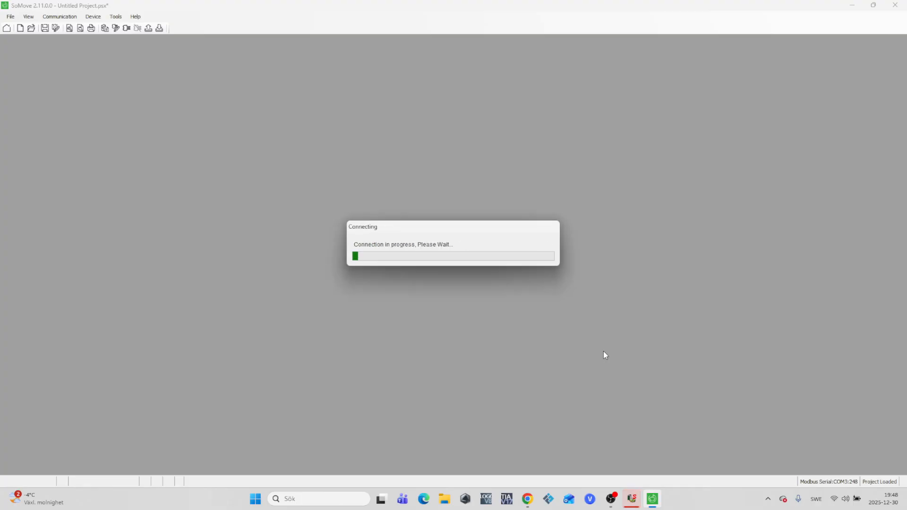
Step: Complete the connection to the ATV320 drive and expand its Simply start parameter group
click(300, 297)
click(431, 329)
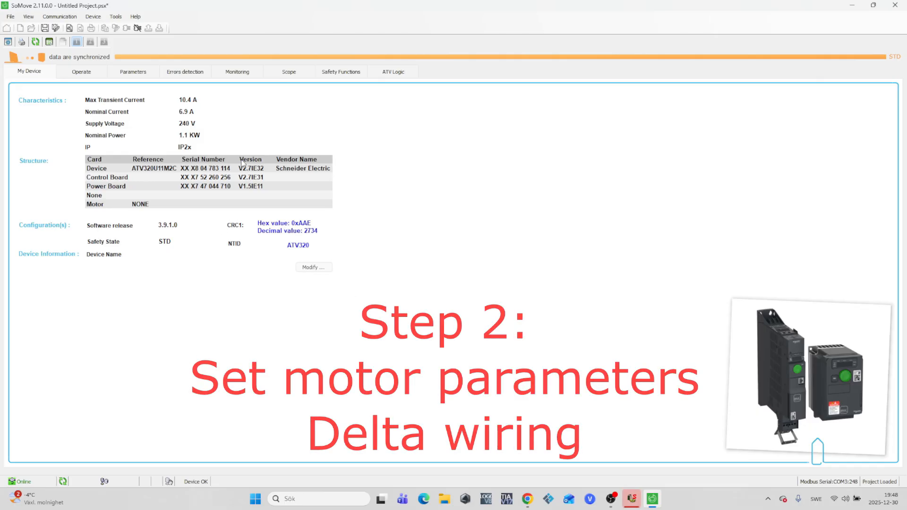
click(146, 76)
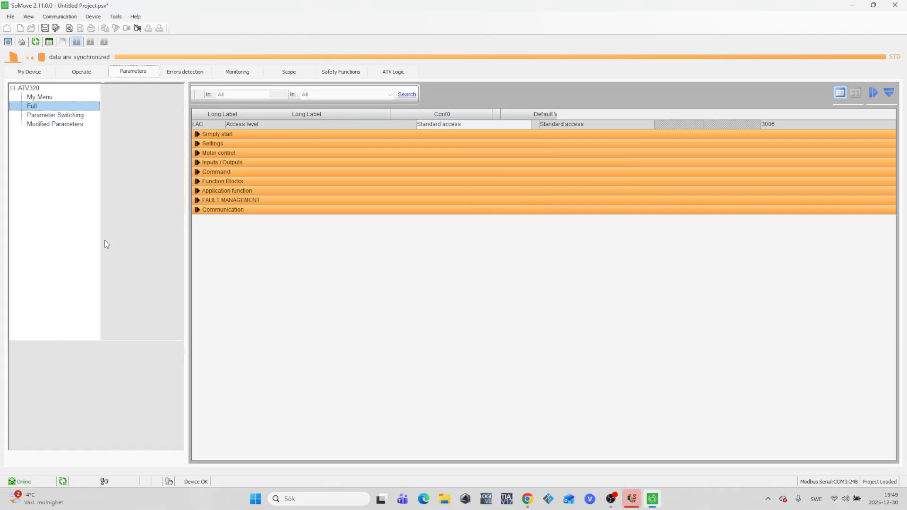
click(197, 135)
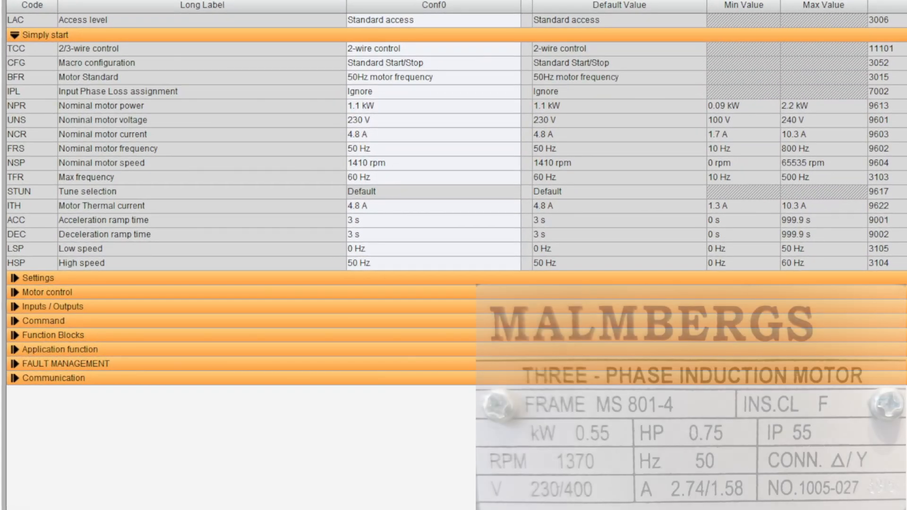
Step: Set the nominal motor power to 0.55 kW to match the motor nameplate
double_click(430, 109)
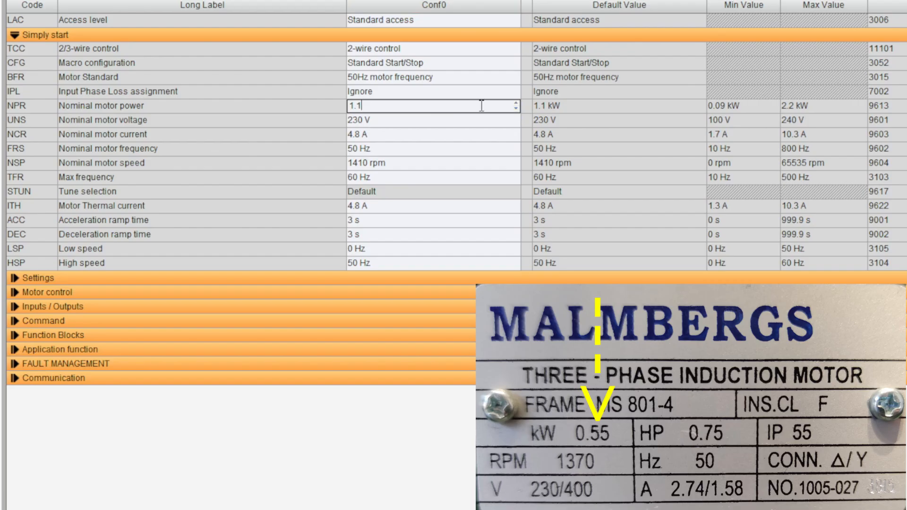
click(516, 109)
click(515, 108)
click(516, 108)
click(516, 109)
click(515, 109)
click(515, 109)
click(516, 108)
click(516, 108)
click(515, 109)
click(516, 109)
click(515, 109)
click(515, 108)
click(515, 108)
click(515, 109)
click(517, 104)
click(516, 103)
click(517, 104)
click(517, 103)
key(Return)
Step: Set the nominal motor current to 2.7 A for the delta-wired motor
click(486, 134)
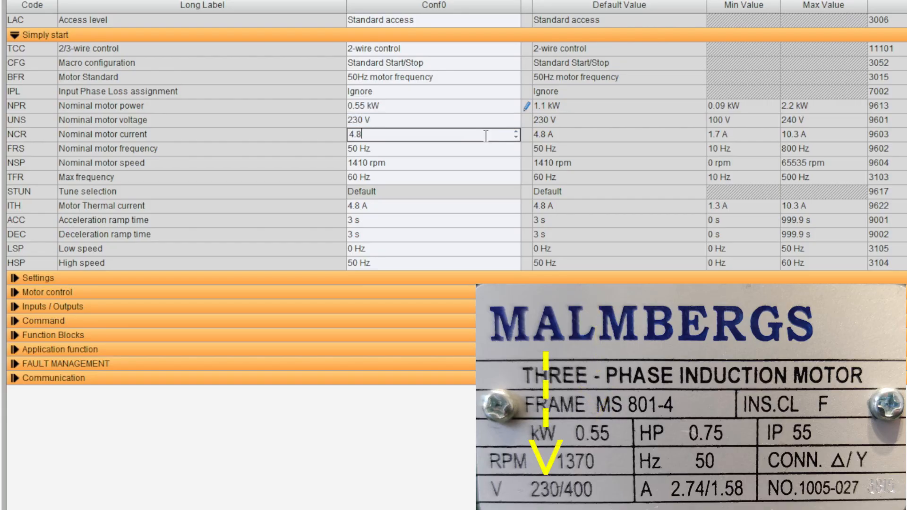
click(517, 137)
click(517, 137)
click(517, 137)
click(517, 137)
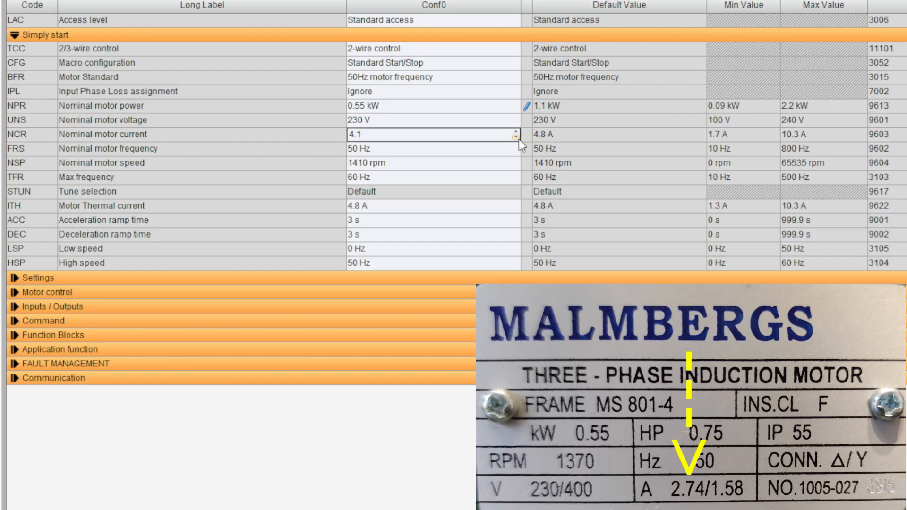
click(518, 138)
click(517, 138)
click(517, 138)
click(516, 137)
click(517, 138)
click(452, 164)
Step: Check the nominal motor frequency against the 50 Hz nameplate value and set the nominal motor speed to 1370 rpm
click(454, 148)
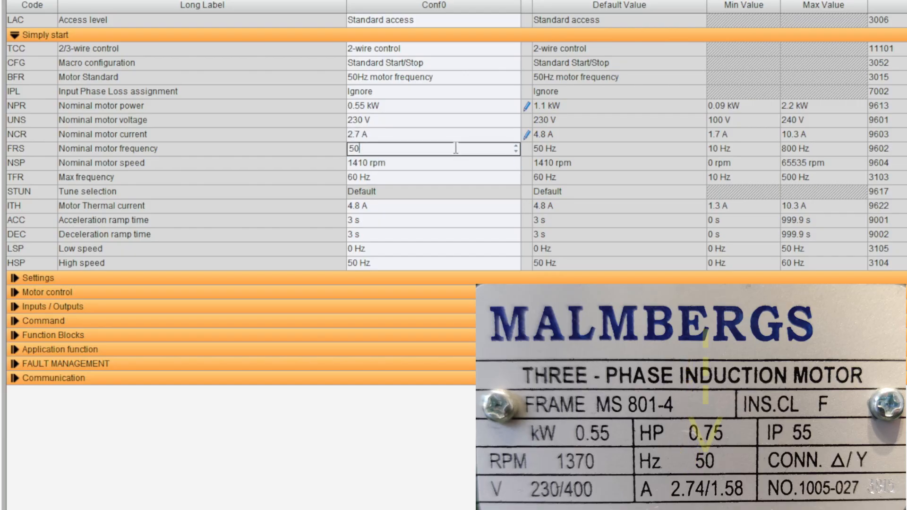
click(451, 164)
click(517, 165)
click(516, 165)
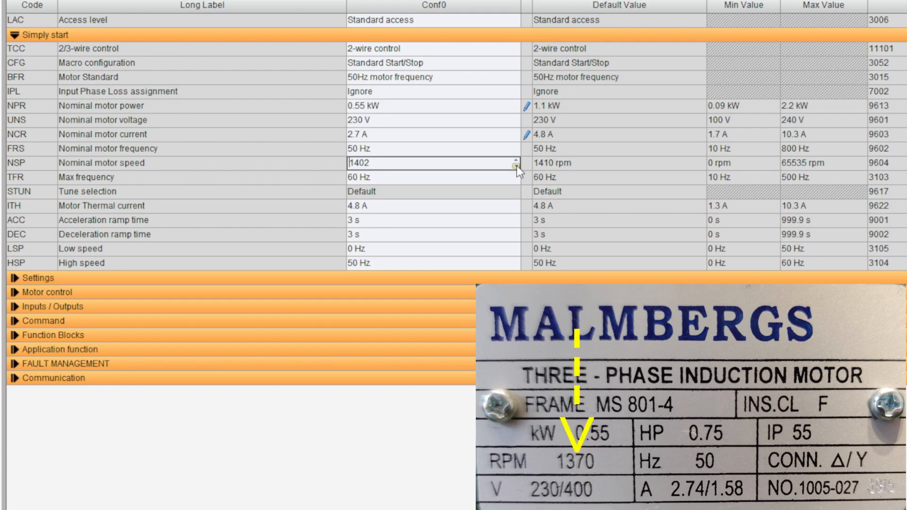
click(517, 166)
click(517, 165)
click(517, 166)
click(516, 165)
click(517, 166)
click(517, 165)
click(517, 165)
click(517, 165)
Step: Set the drive's max frequency to 50 Hz
click(483, 178)
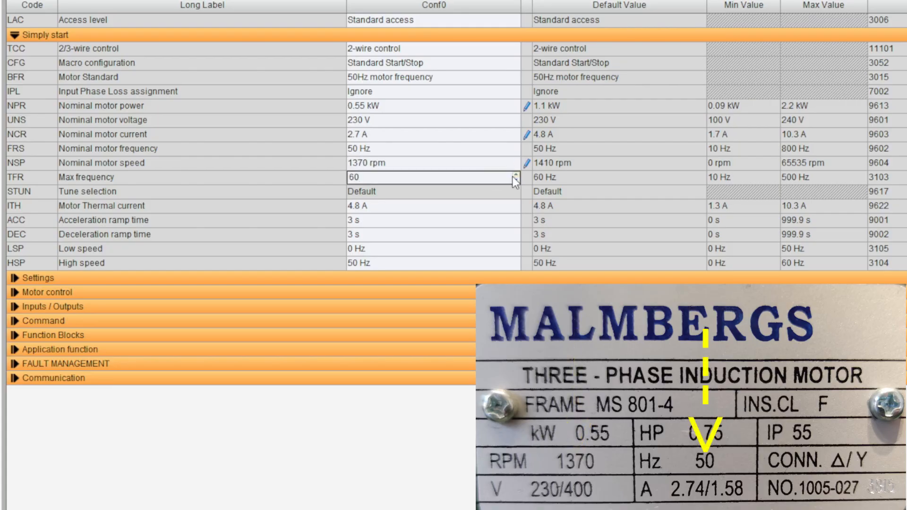
click(517, 180)
click(516, 180)
click(516, 180)
click(517, 181)
click(516, 181)
click(516, 180)
click(516, 181)
Step: Set the motor thermal current to 2.7 A
click(480, 208)
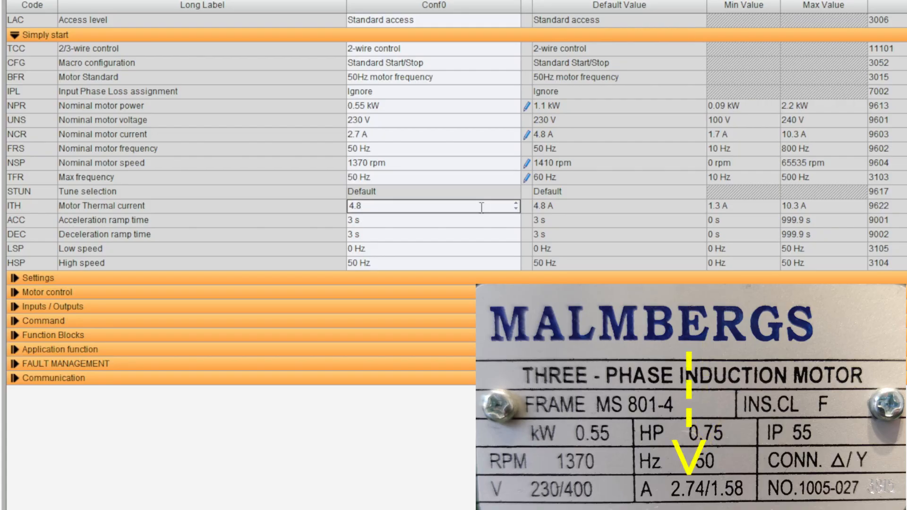
click(515, 211)
drag(515, 210, 515, 210)
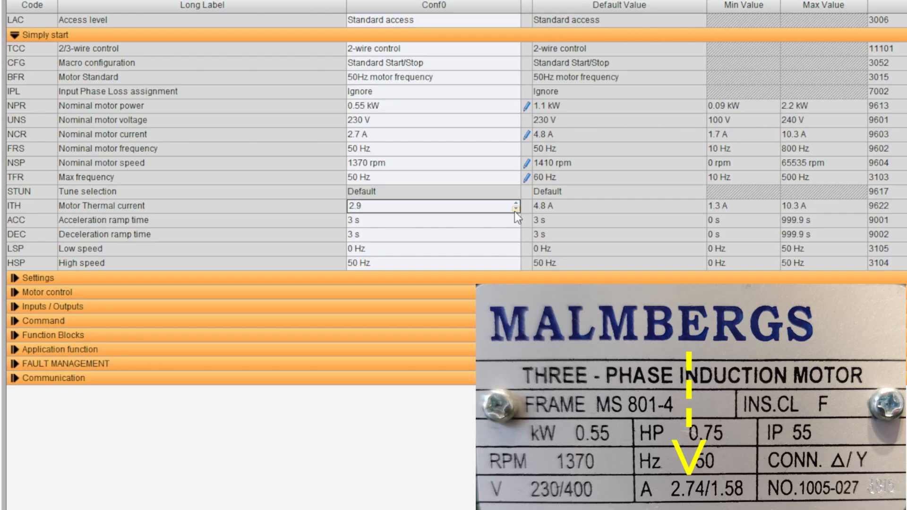
Step: Set the acceleration and deceleration ramp times to 5 s each, and check the low speed and high speed values
click(445, 225)
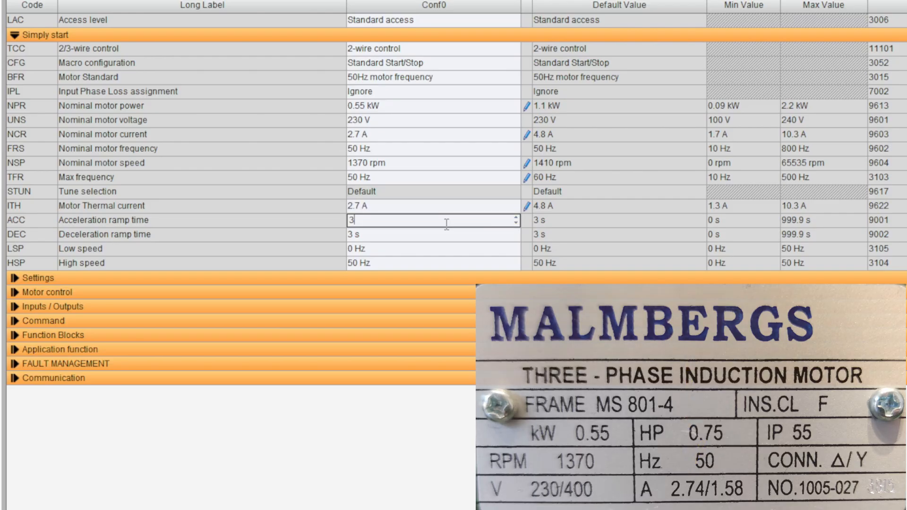
drag(516, 217, 516, 218)
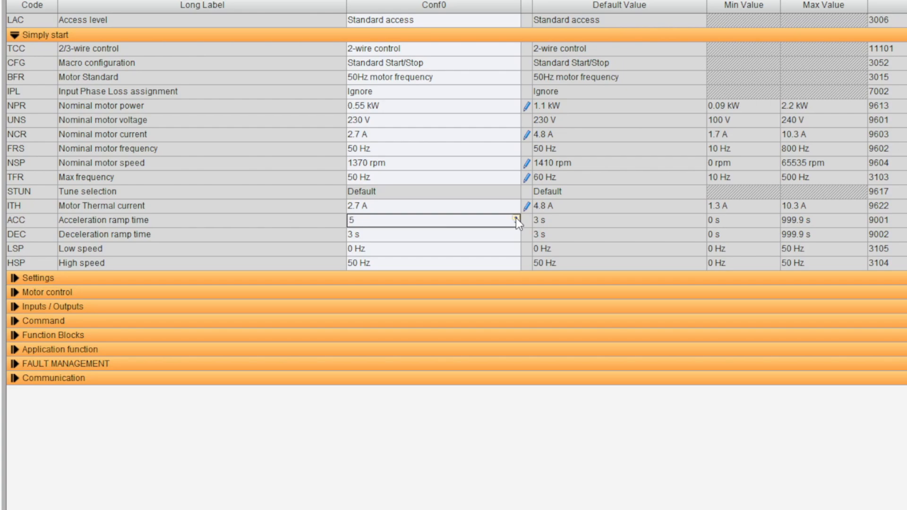
click(496, 233)
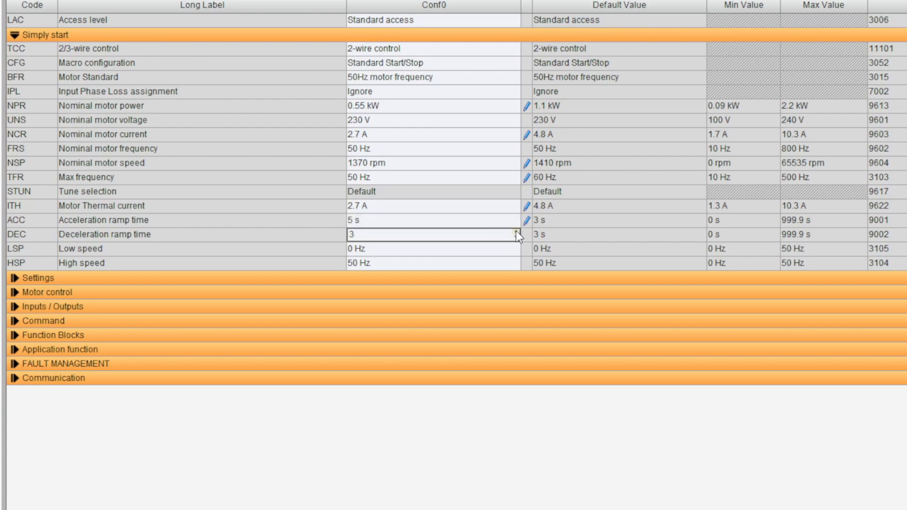
drag(516, 231, 516, 231)
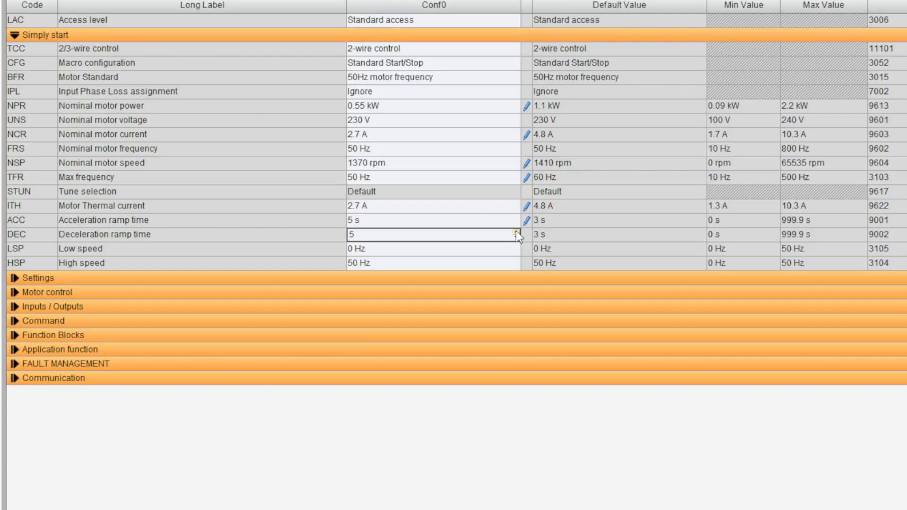
click(477, 251)
click(463, 262)
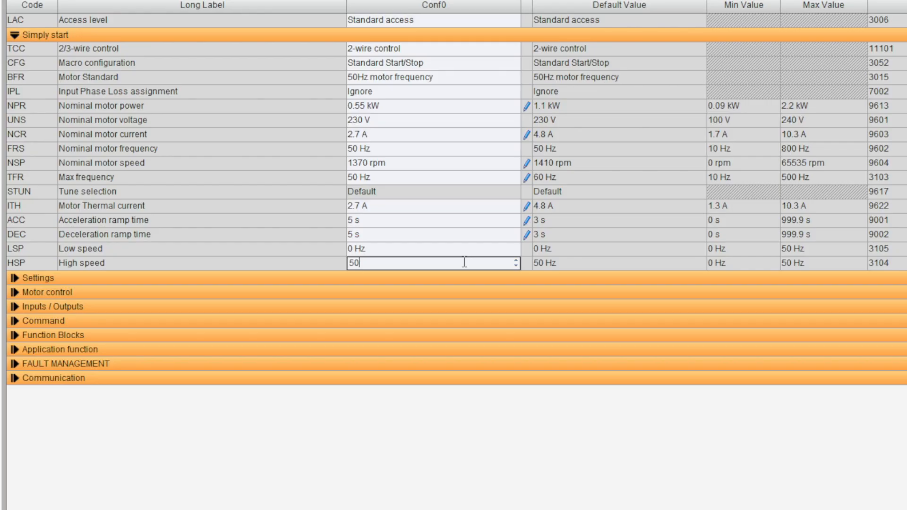
key(Return)
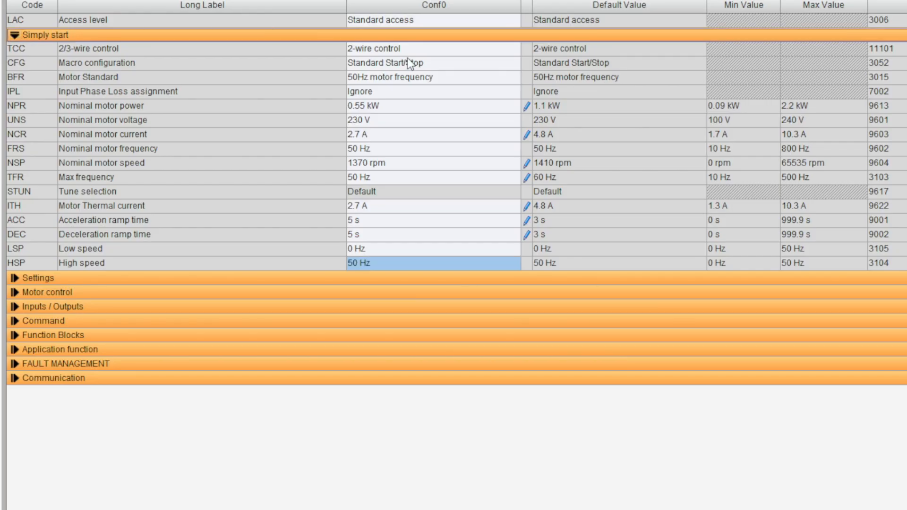
Step: Review the 2/3-wire control and macro configuration settings, accepting their safety warnings, and collapse the Simply start group
click(483, 47)
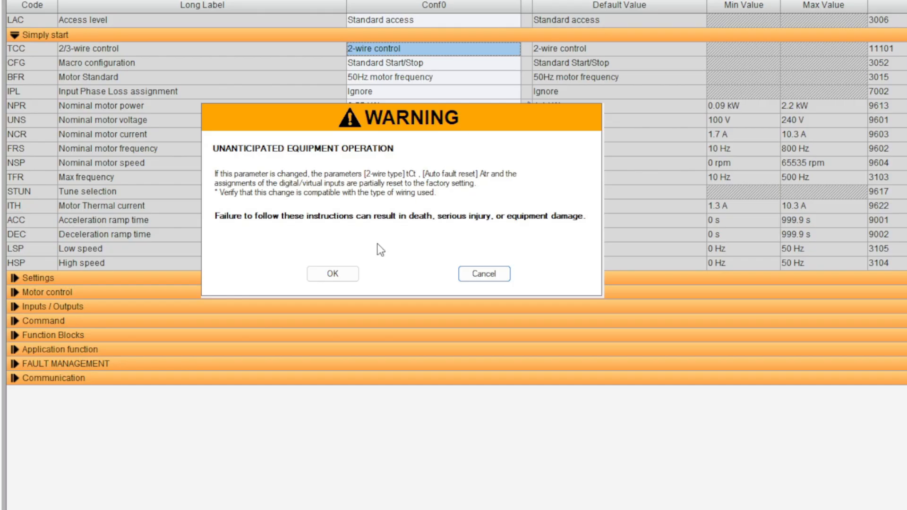
click(334, 274)
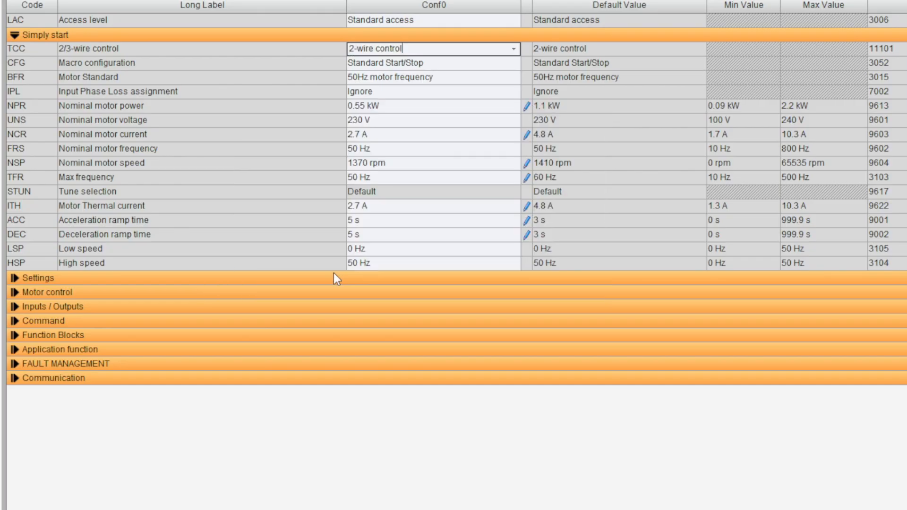
click(514, 49)
click(513, 49)
click(435, 64)
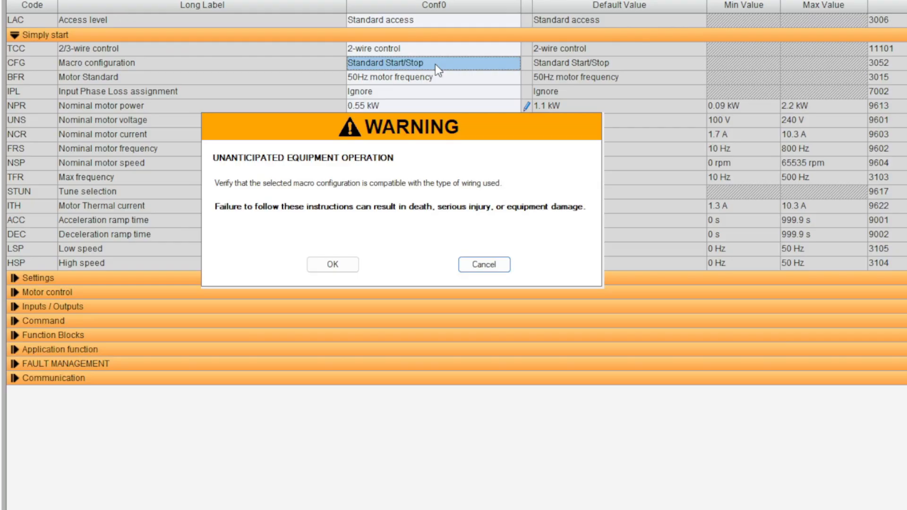
click(332, 265)
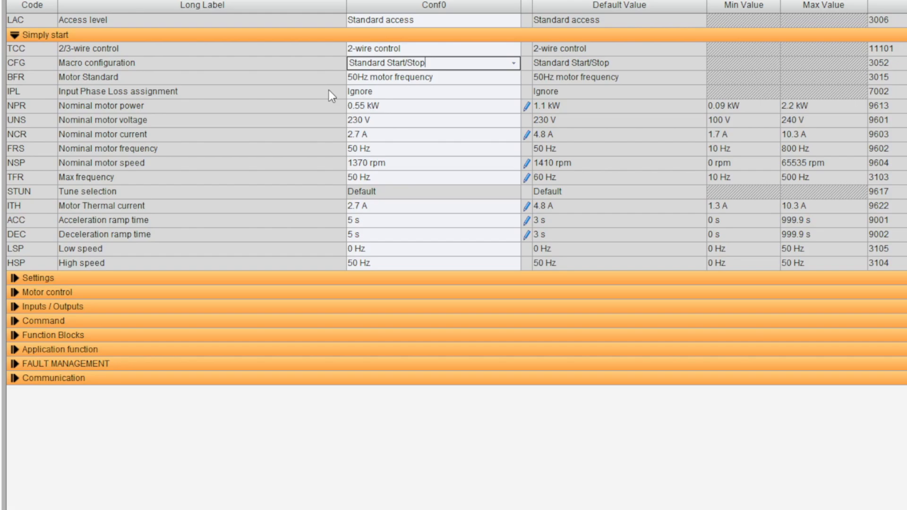
click(14, 36)
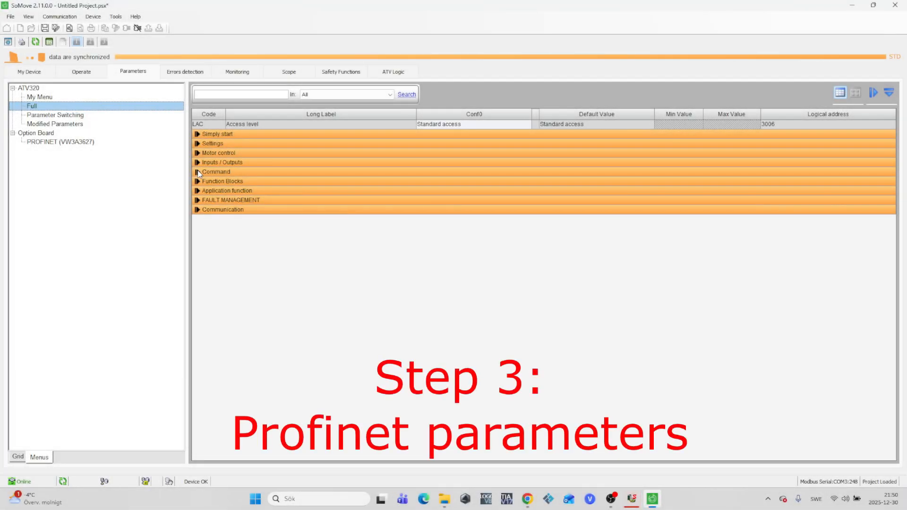
Step: In the Command group, set Configuration reference frequency 1 to Reference frequency via Com module
click(197, 172)
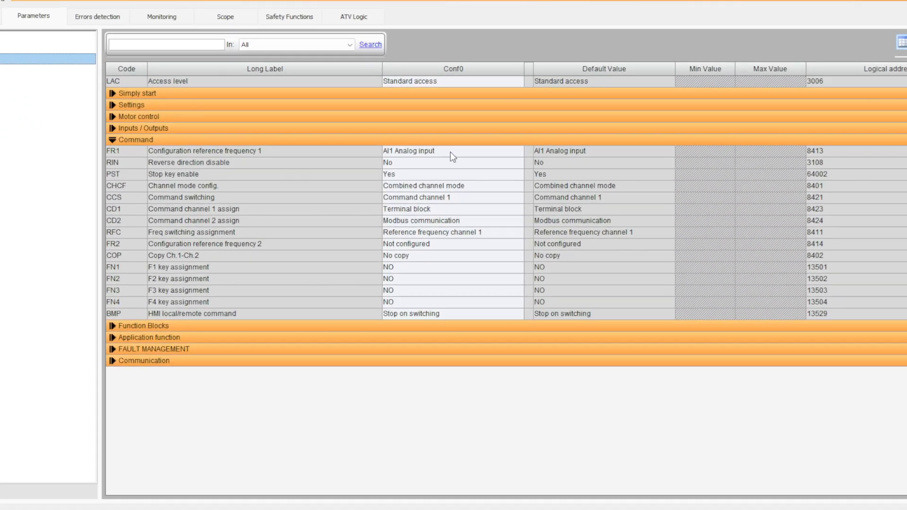
click(450, 151)
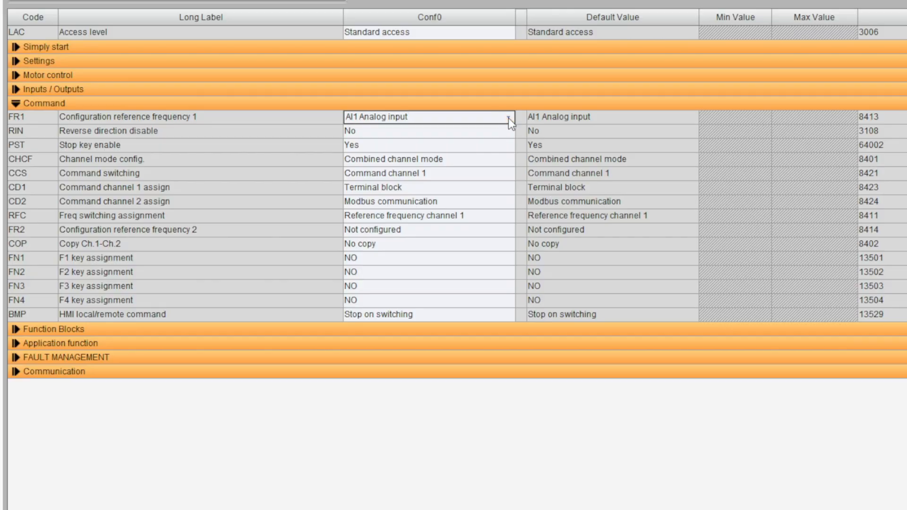
click(518, 151)
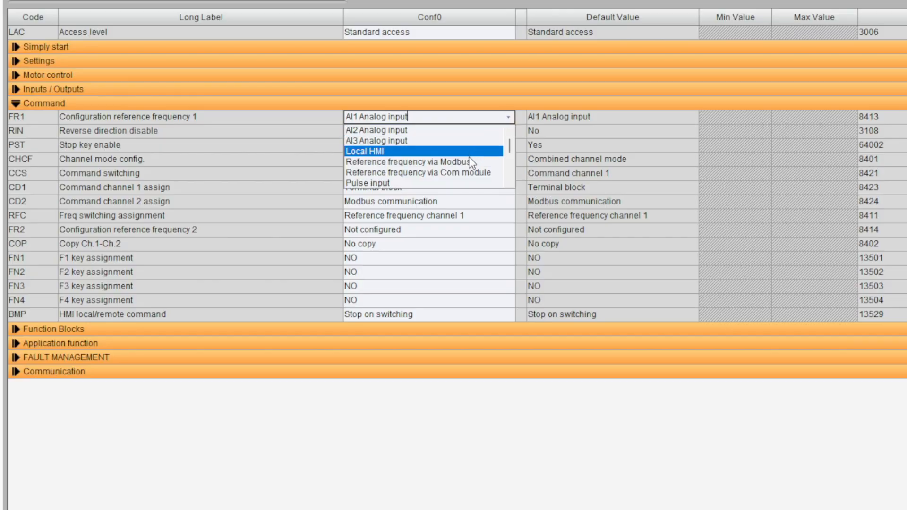
click(465, 173)
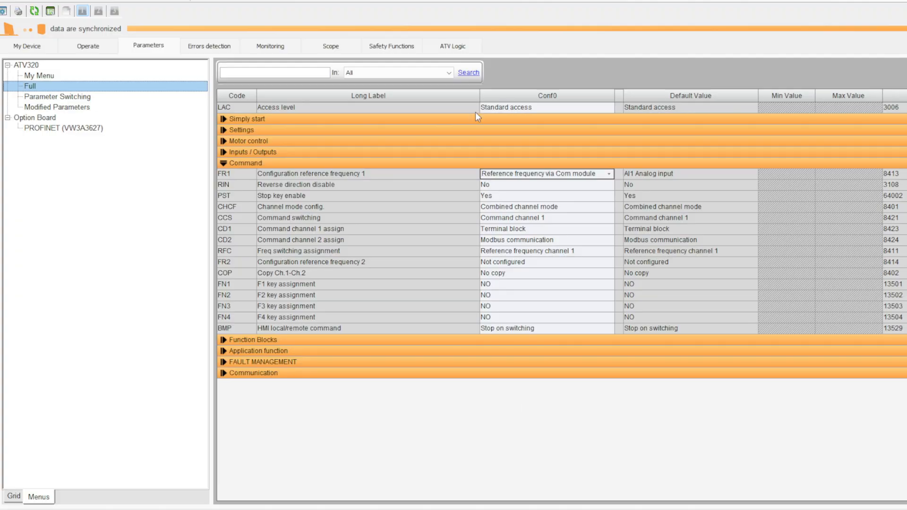
click(434, 174)
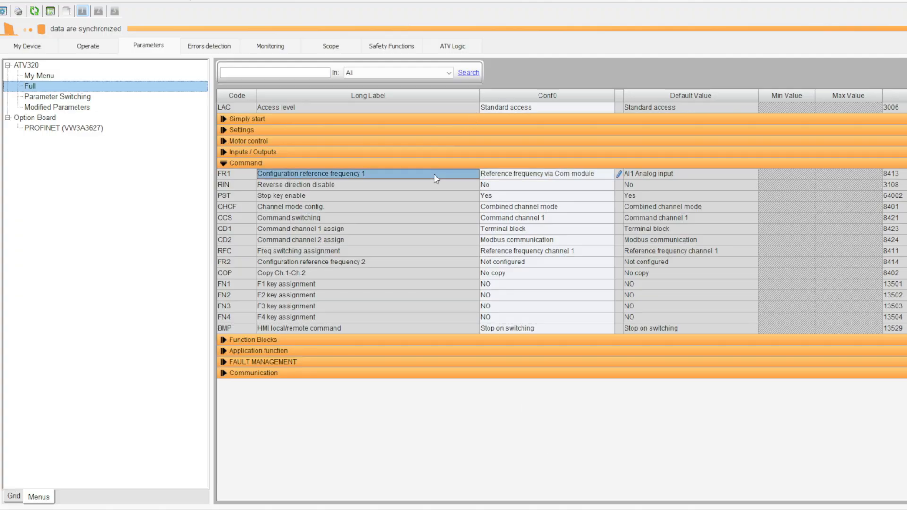
Step: Set the IP mode of the PROFINET (VW3A3627) option board to DCP and refresh the drive parameters
click(93, 129)
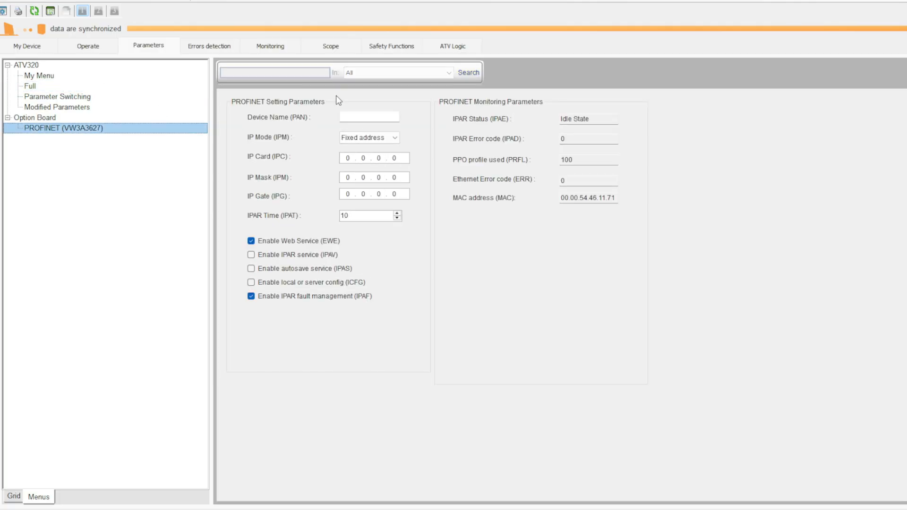
click(394, 138)
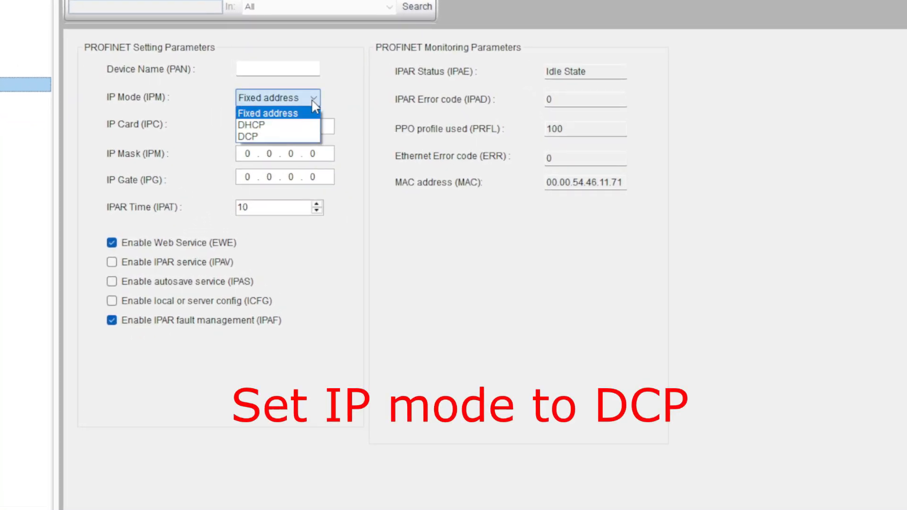
click(274, 137)
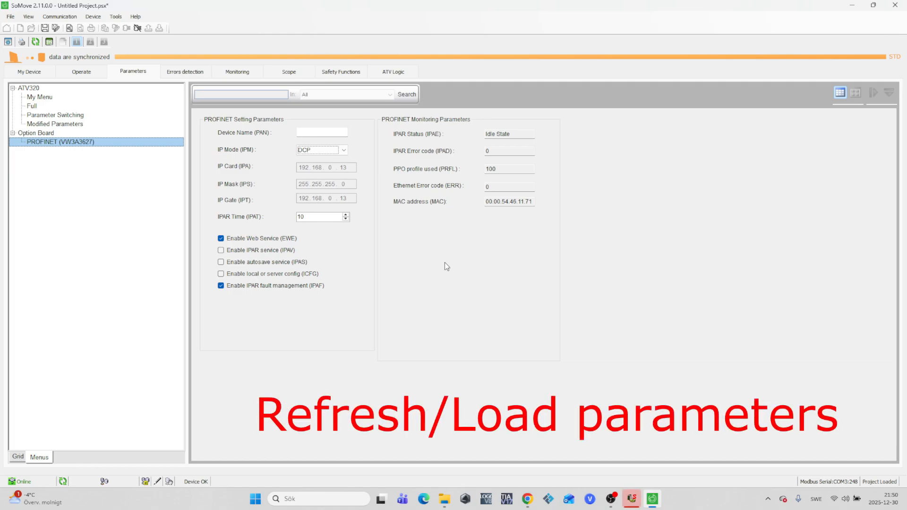
click(35, 42)
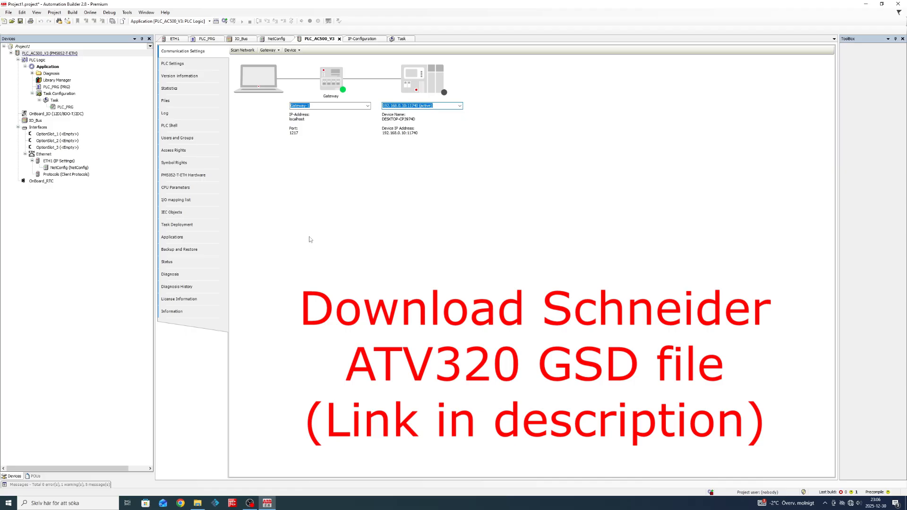
Step: Install all Schneider GSDML files from the GSD fil folder into the device repository, check the installed devices and close the repository
click(127, 12)
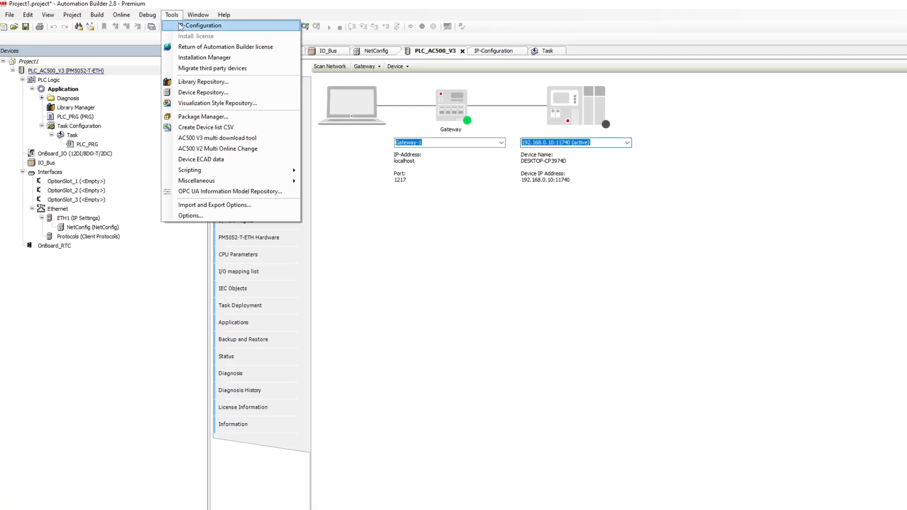
click(211, 92)
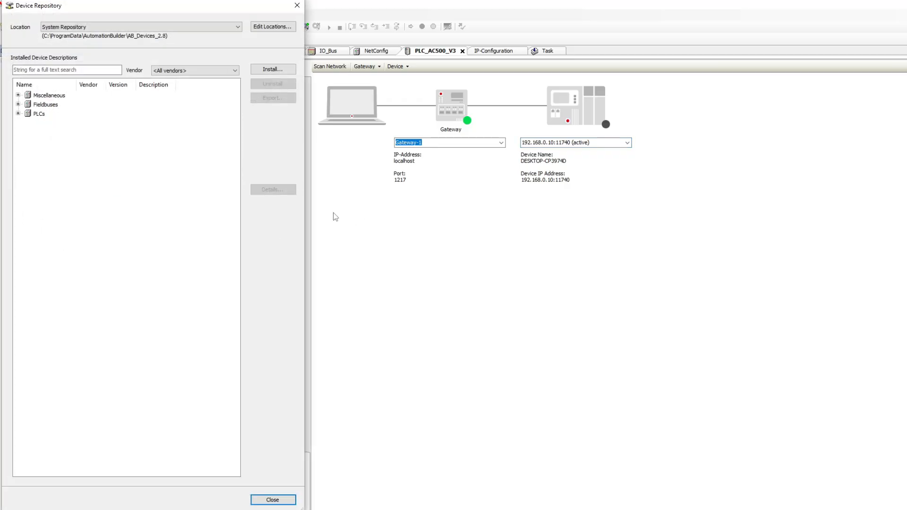
click(273, 69)
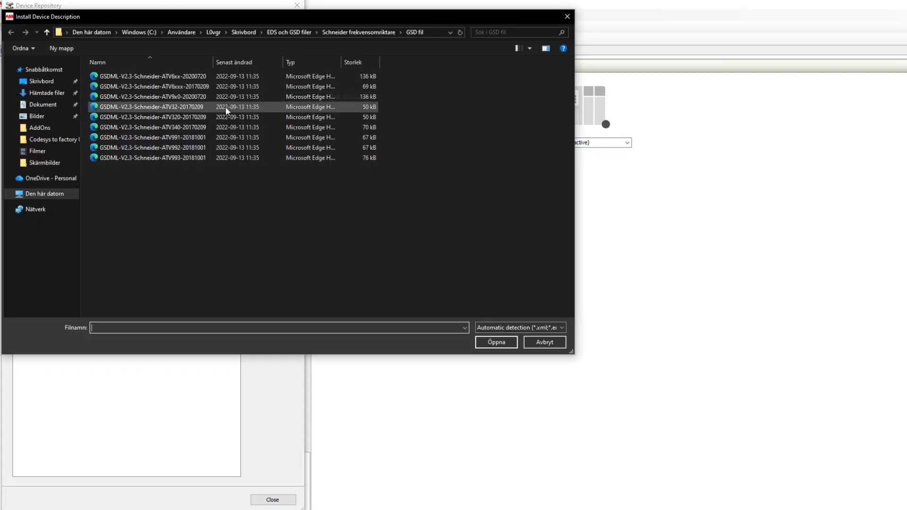
click(494, 345)
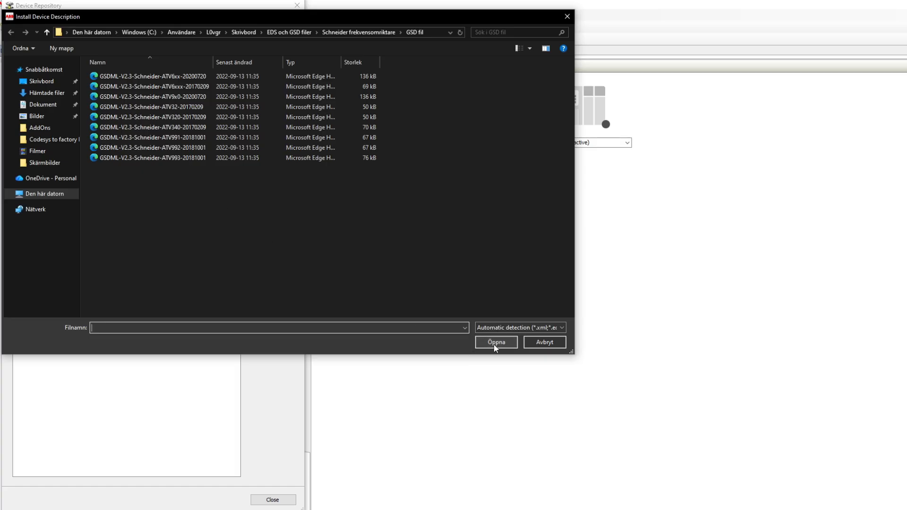
click(158, 77)
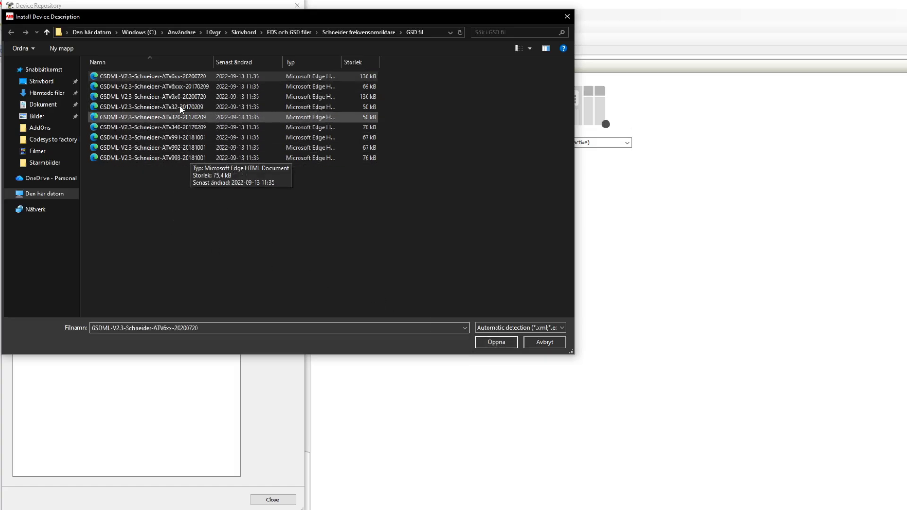
shift+click(201, 158)
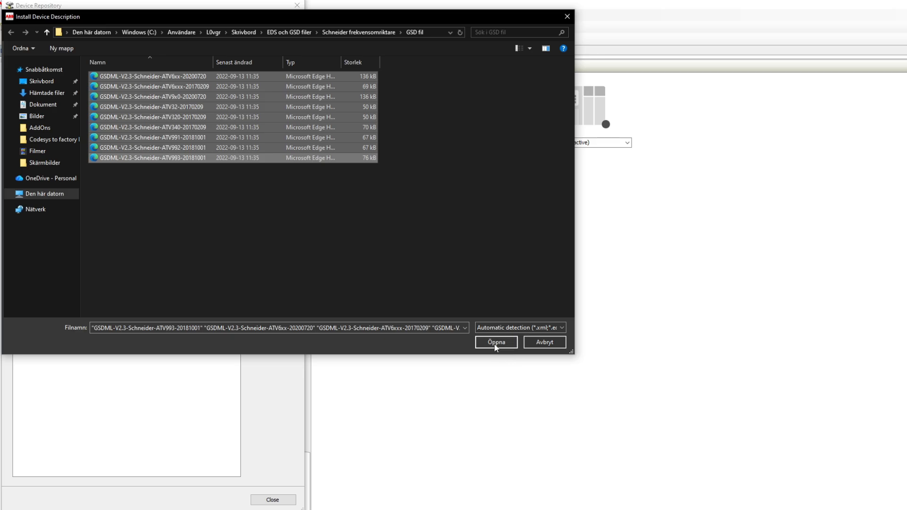
click(495, 344)
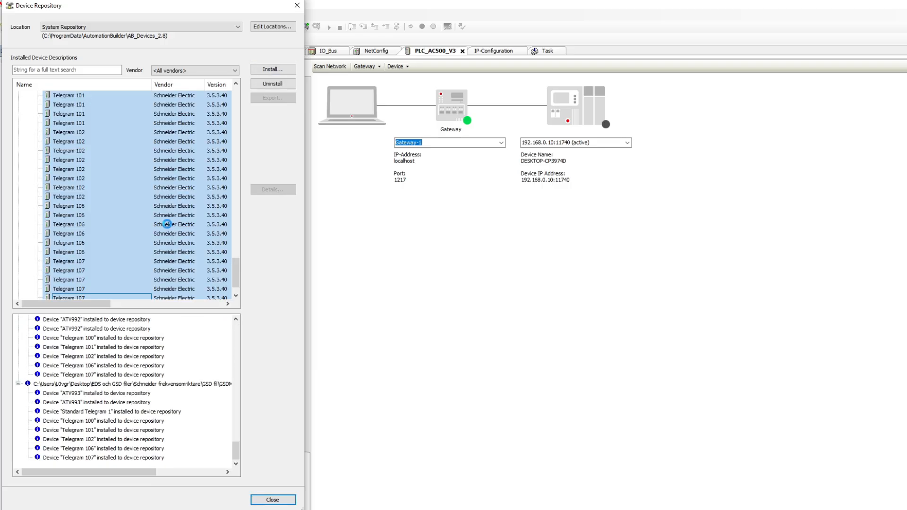
scroll(233, 288, down, 1)
drag(232, 288, 228, 94)
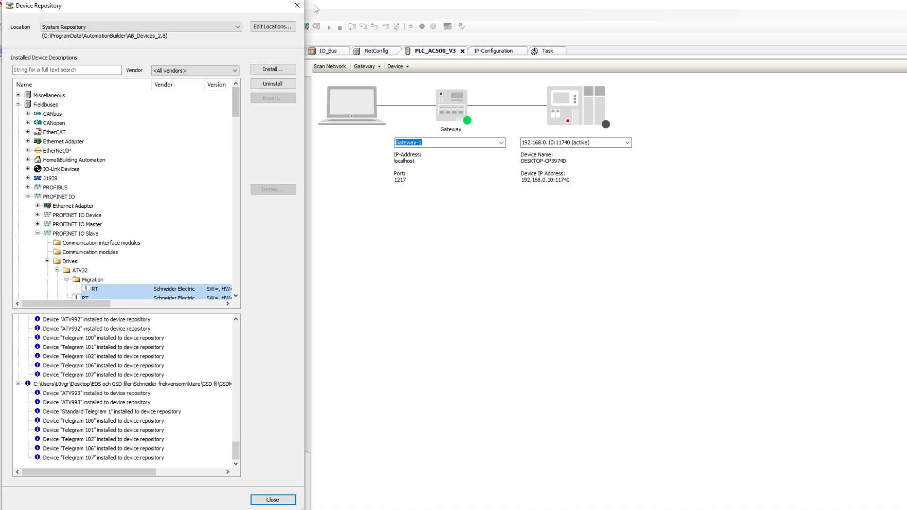
click(297, 5)
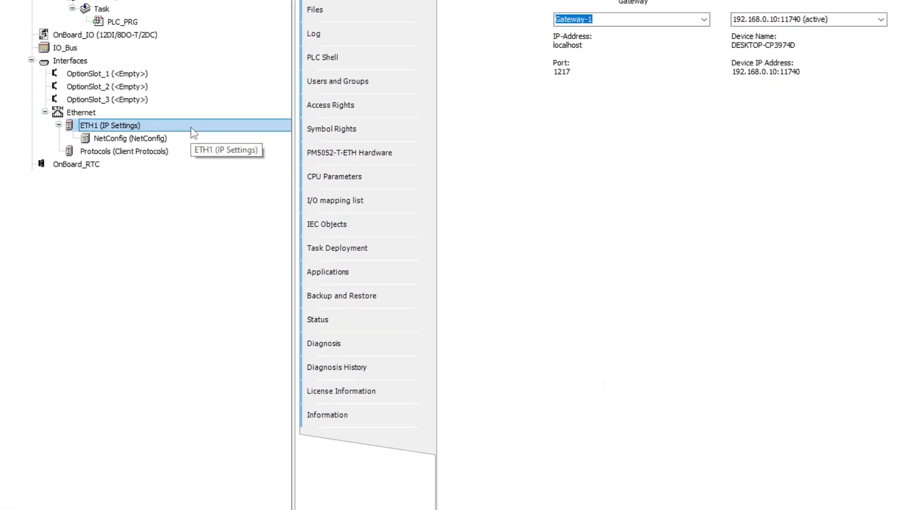
Step: Add a PROFINET IO Controller below the ETH1 interface and open its configuration
right_click(101, 161)
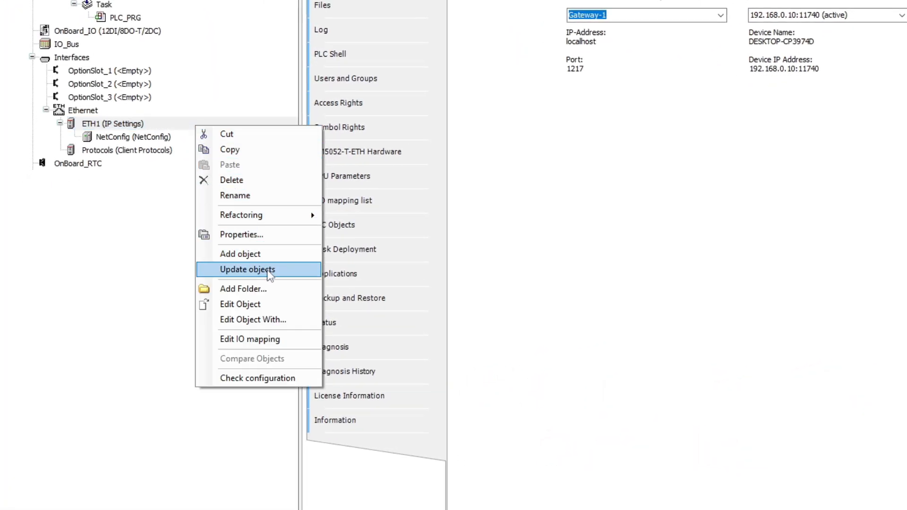
click(265, 255)
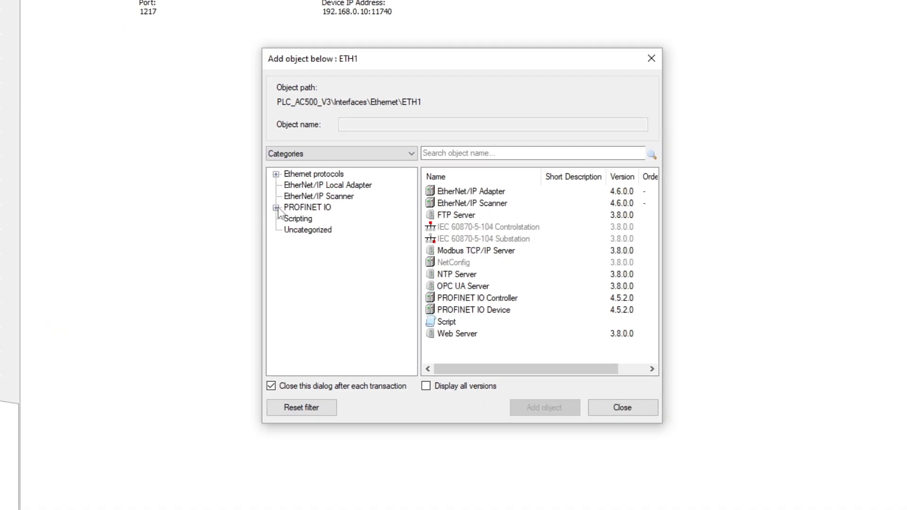
click(281, 208)
click(304, 219)
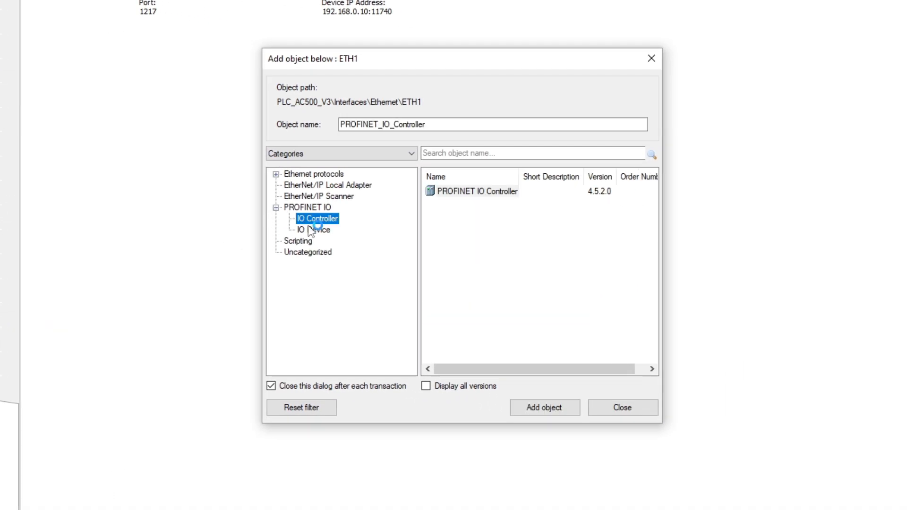
click(497, 196)
click(549, 411)
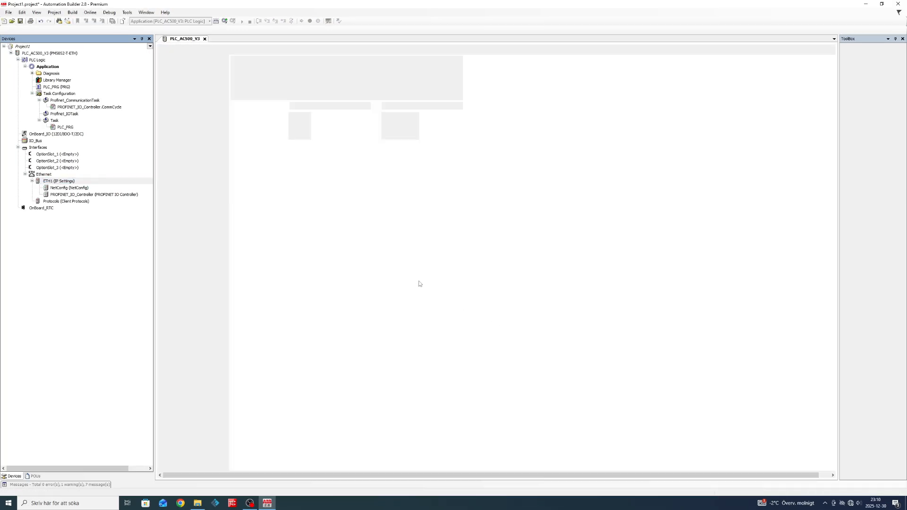
double_click(144, 195)
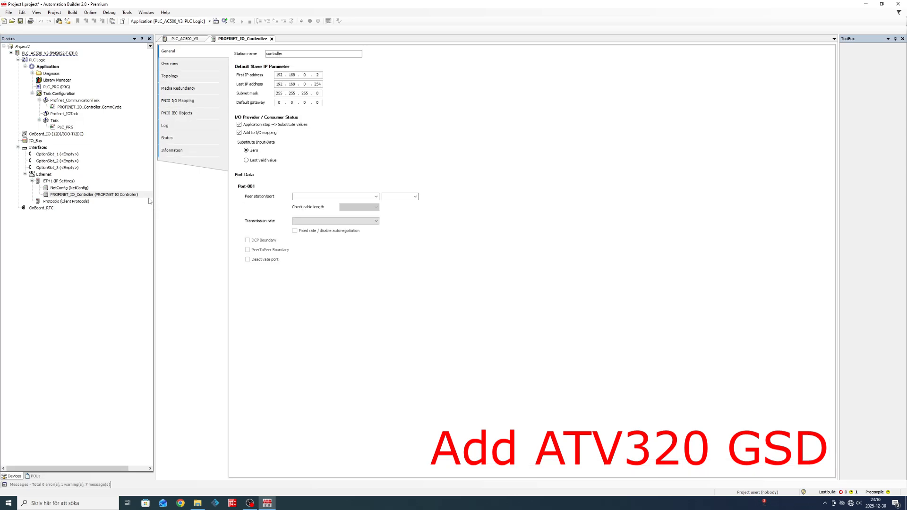
Step: Add the Schneider ATV320 drive with RT communication below the PROFINET IO controller and open its configuration
right_click(151, 195)
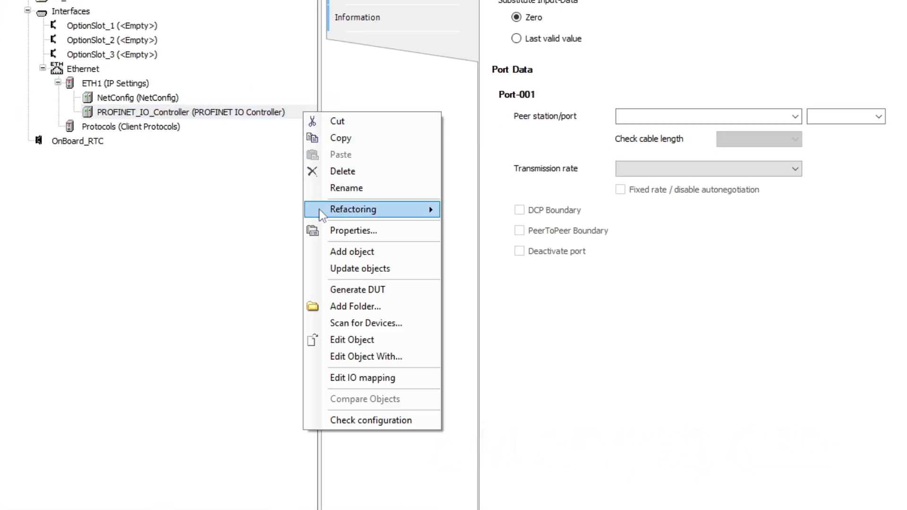
click(367, 257)
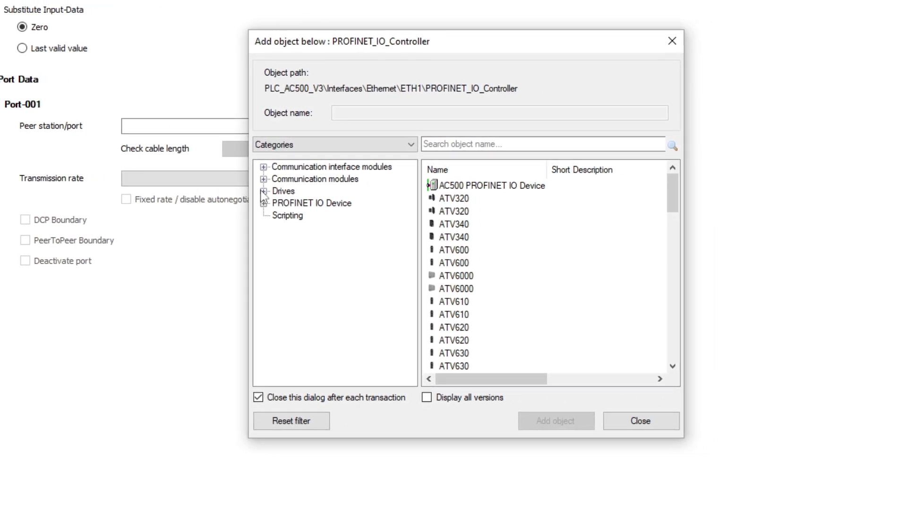
click(263, 191)
click(301, 215)
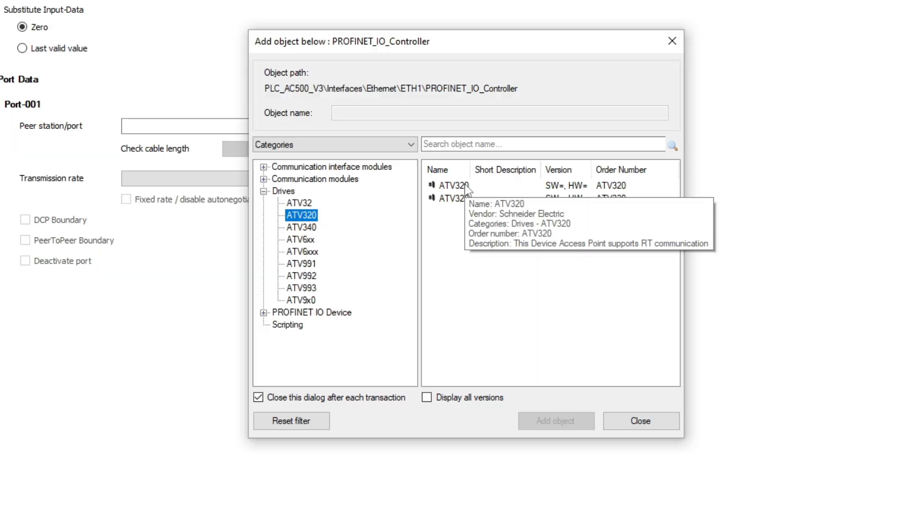
click(453, 186)
click(555, 421)
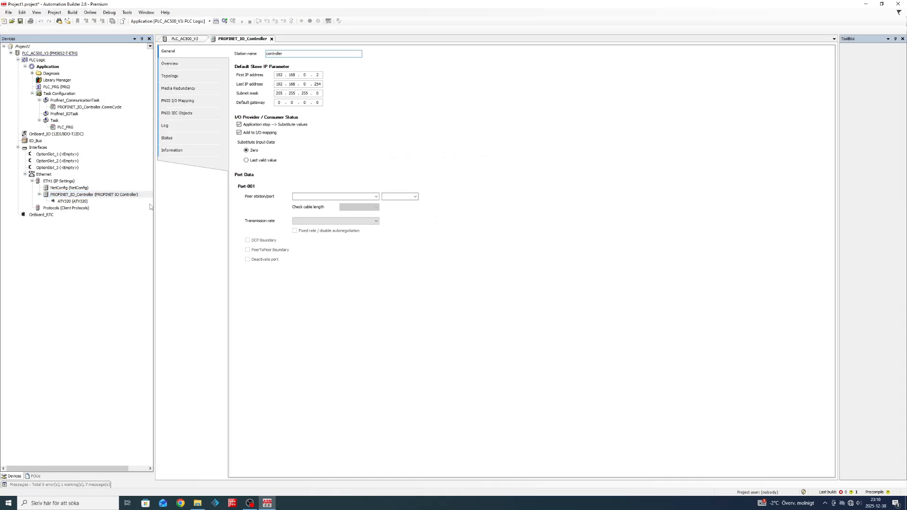
double_click(139, 202)
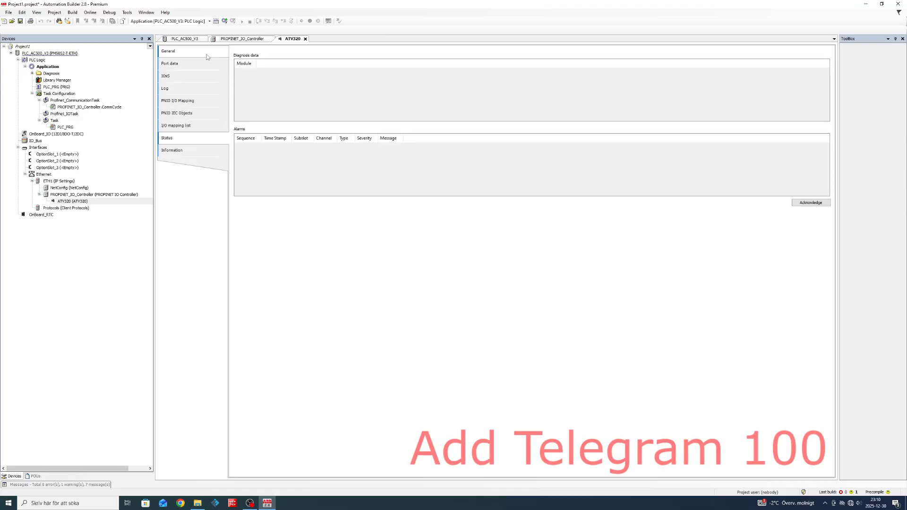
Step: Add Telegram 100 (4PKW/2PZD) below the ATV320 device
click(131, 203)
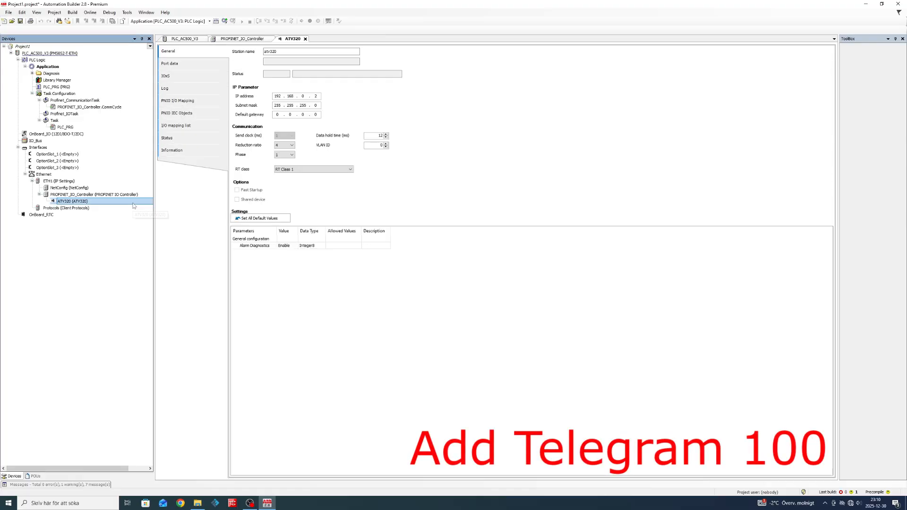
right_click(132, 203)
click(130, 214)
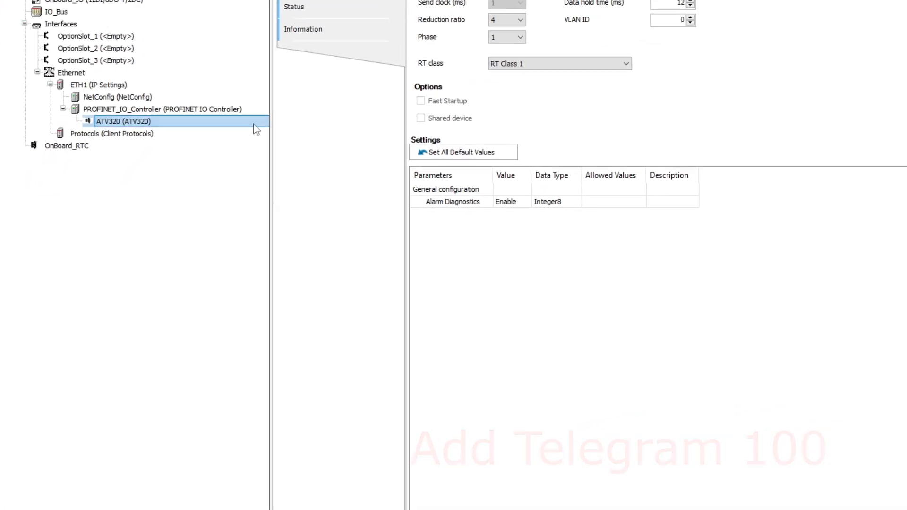
right_click(165, 186)
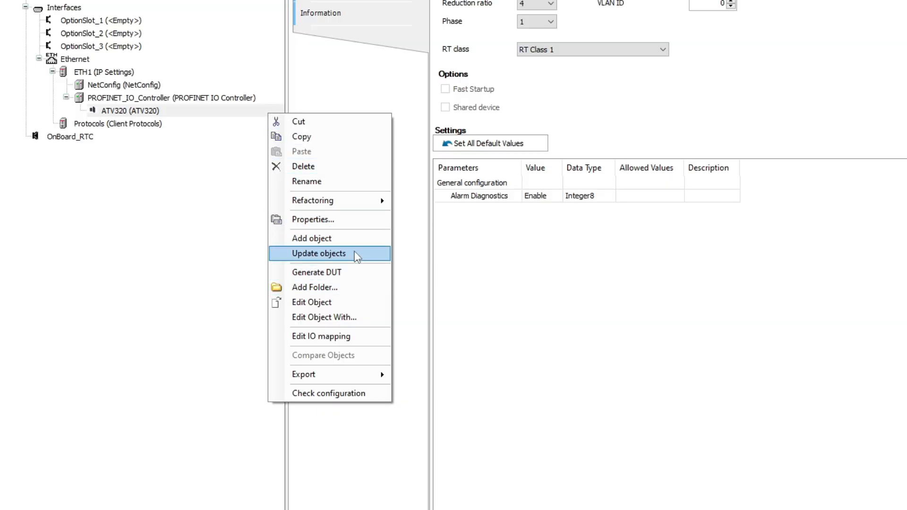
click(350, 238)
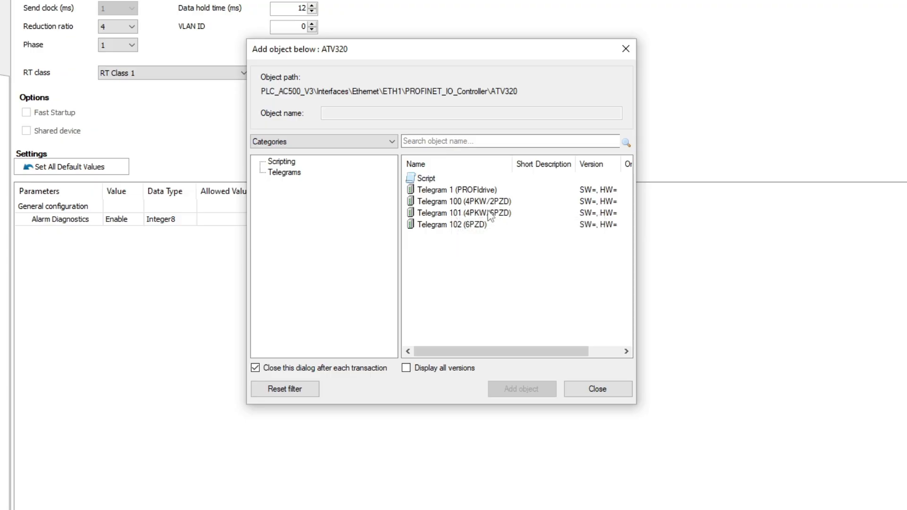
click(475, 202)
click(521, 389)
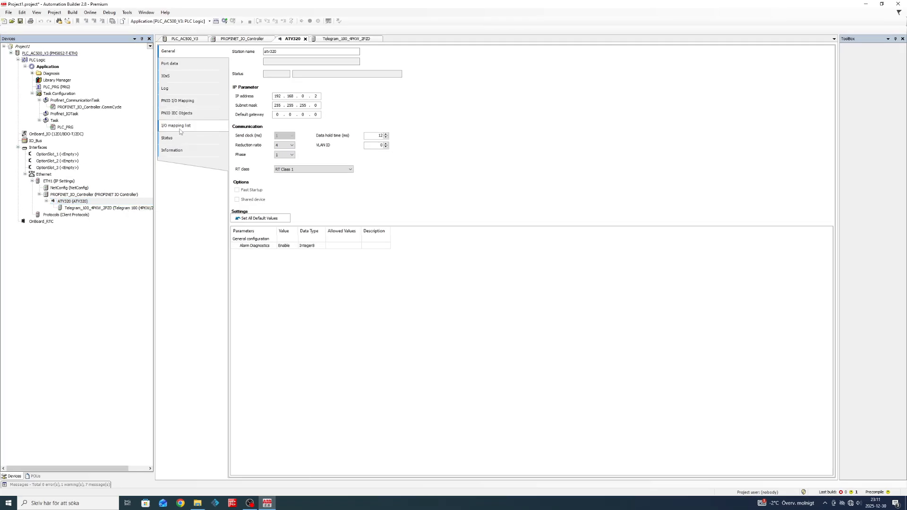
Step: In the ATV320's I/O mapping list, map variable Status_Read to input %IW8 and Frequency_Read to input %IW9
click(189, 126)
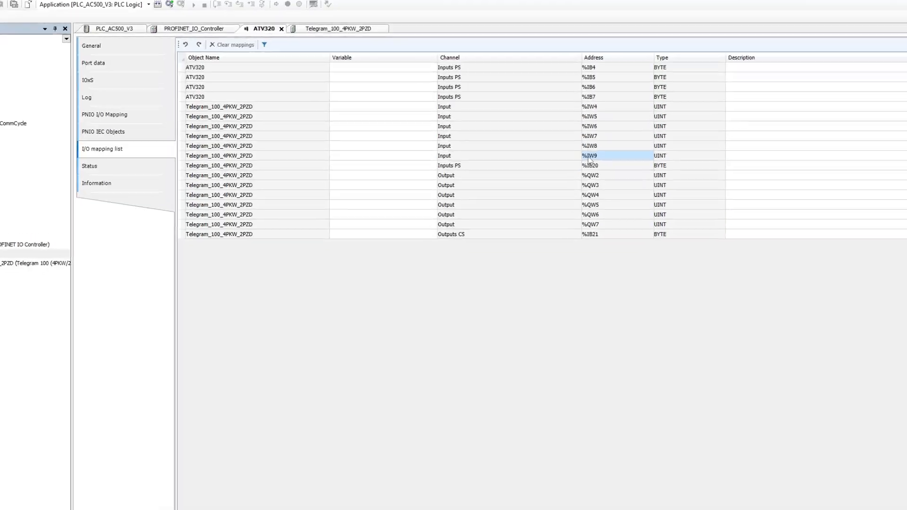
double_click(403, 166)
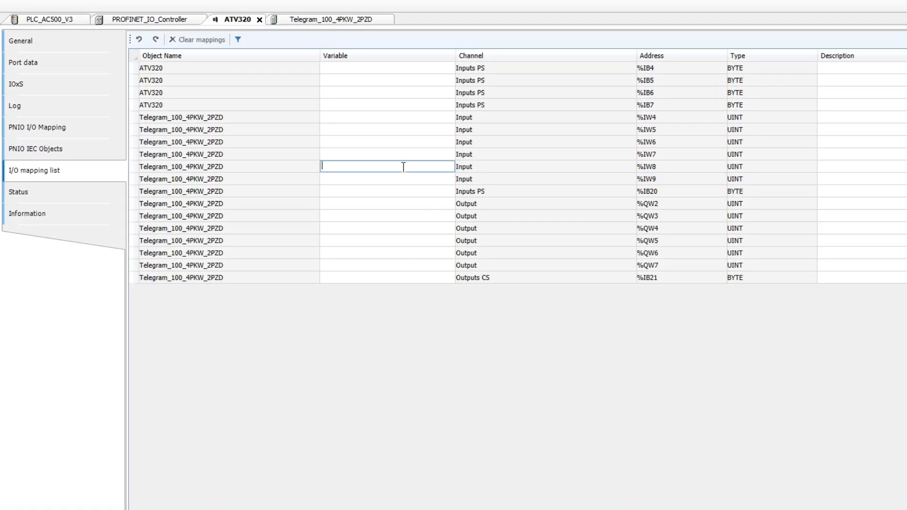
text(Status_Read)
key(Return)
text(Frequency_)
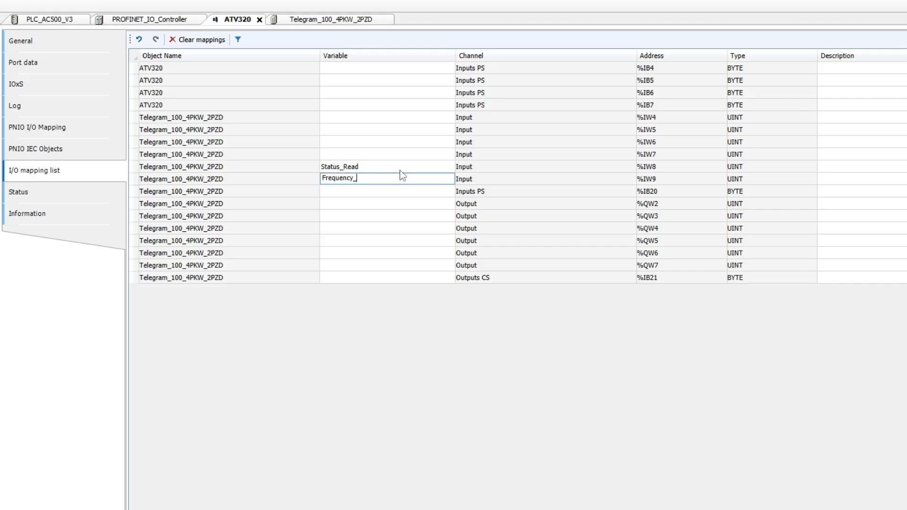
text(Read)
key(Return)
Step: Map variable Command to output %QW6 and Frequency_Write to output %QW7 of Telegram 100
click(374, 254)
click(375, 252)
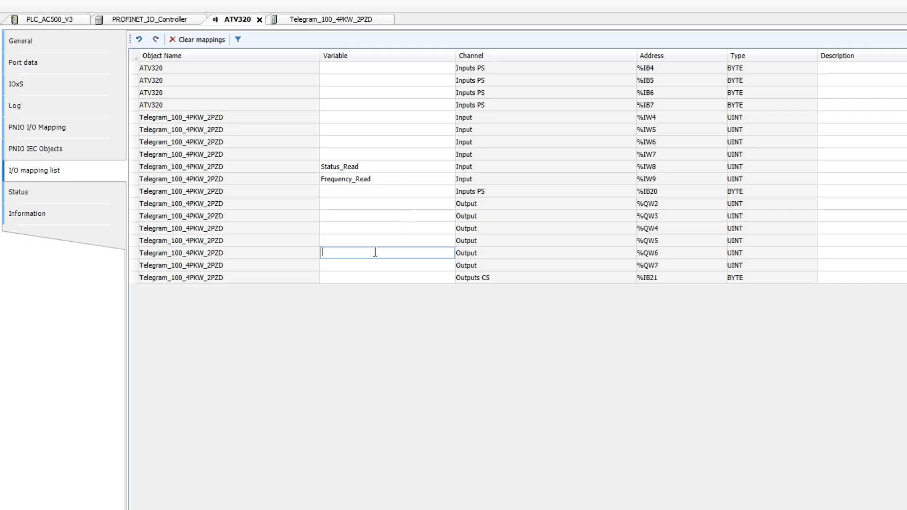
key(Return)
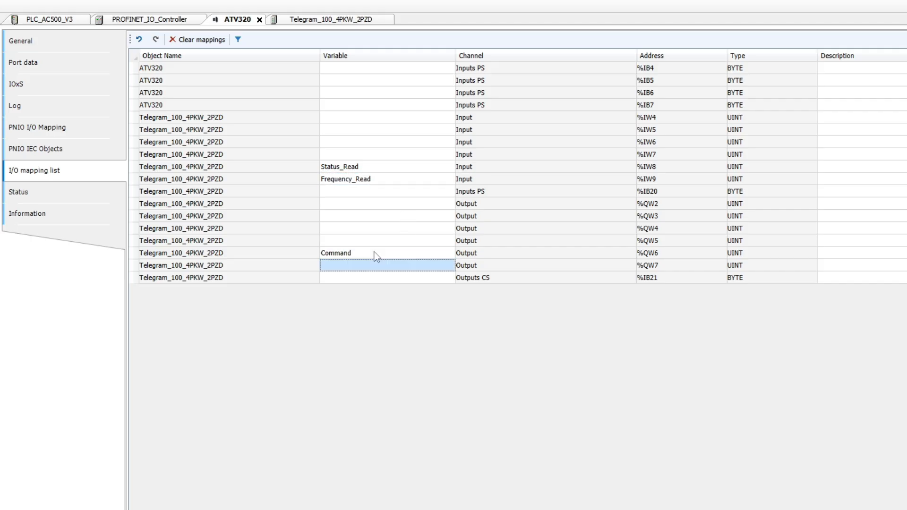
text(Fre)
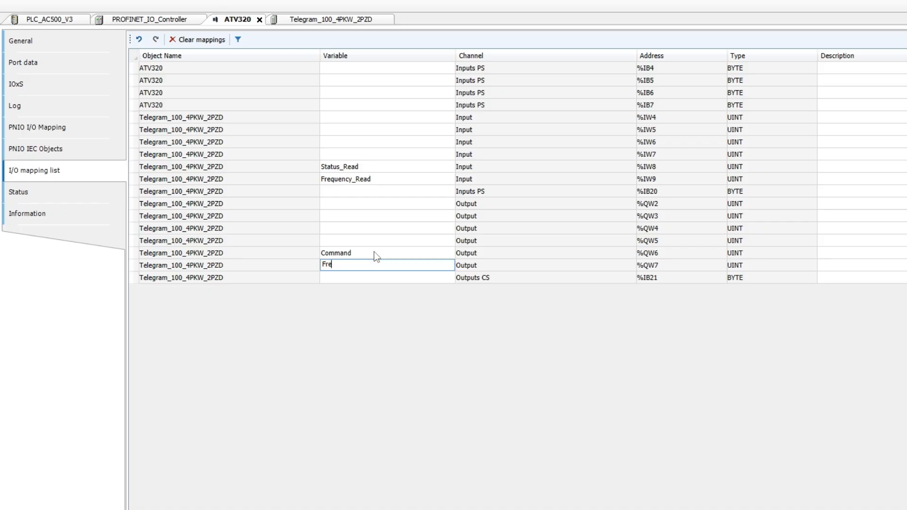
key(Return)
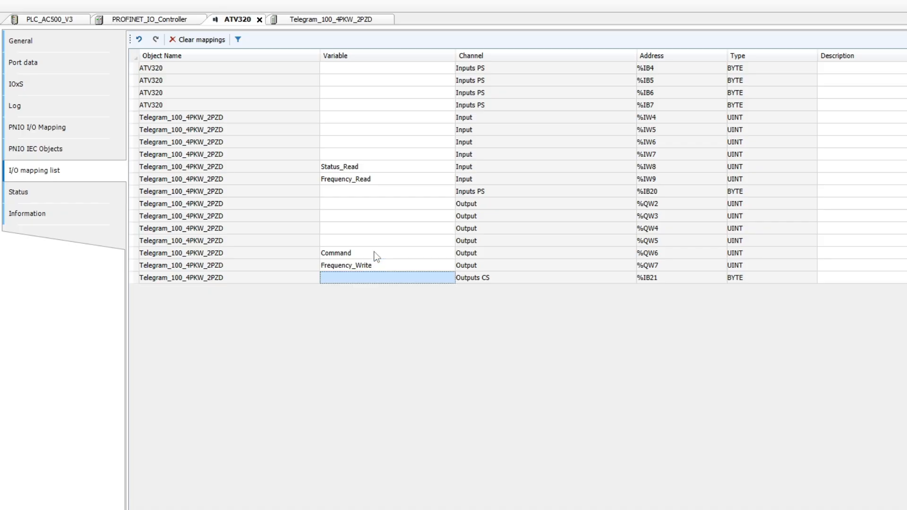
click(652, 265)
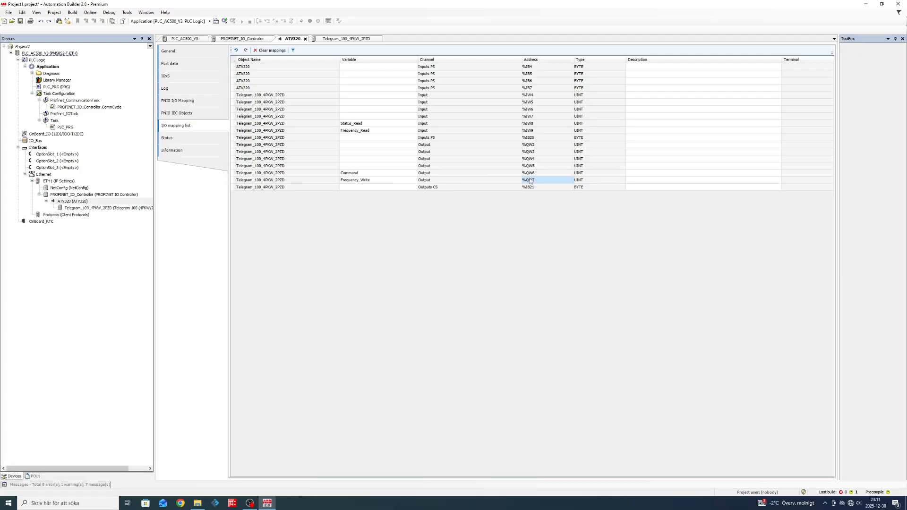
click(531, 174)
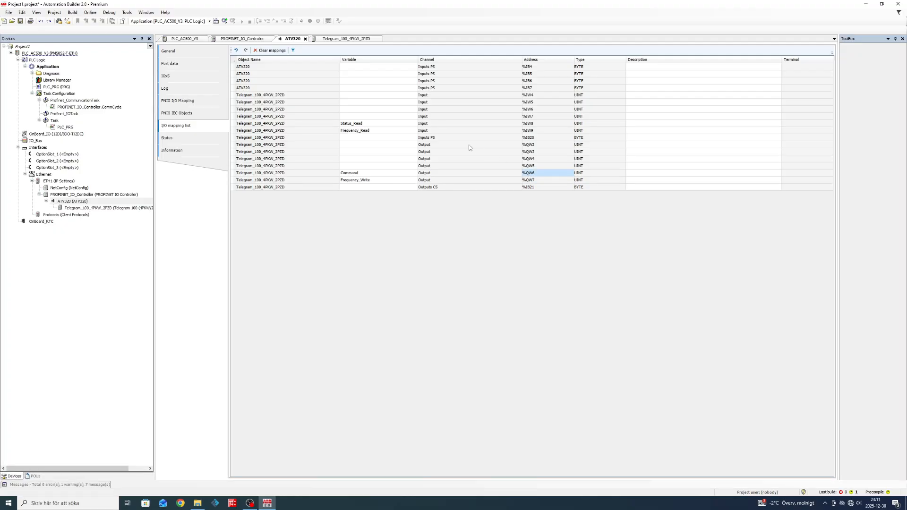
Step: Set the ATV320's station name to schneidervfd, its IP address to 192.168.0.108 and its reduction ratio to 8
click(191, 53)
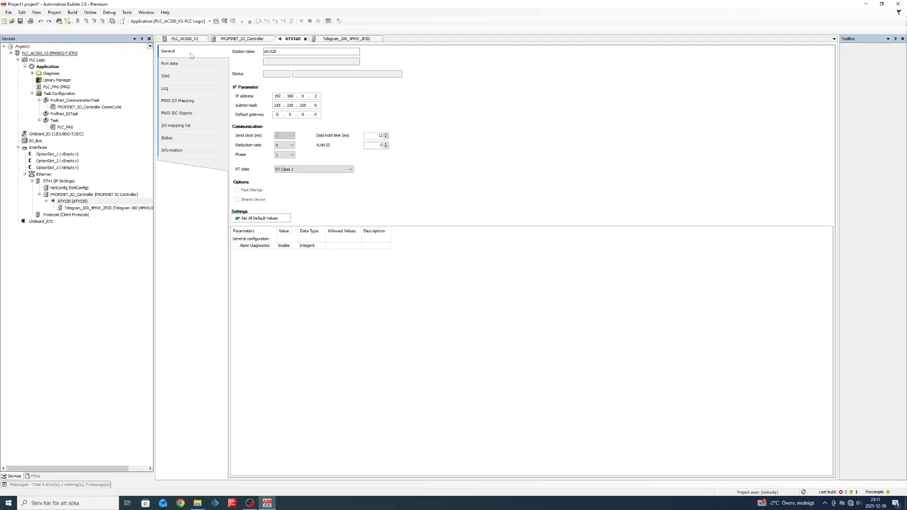
click(288, 52)
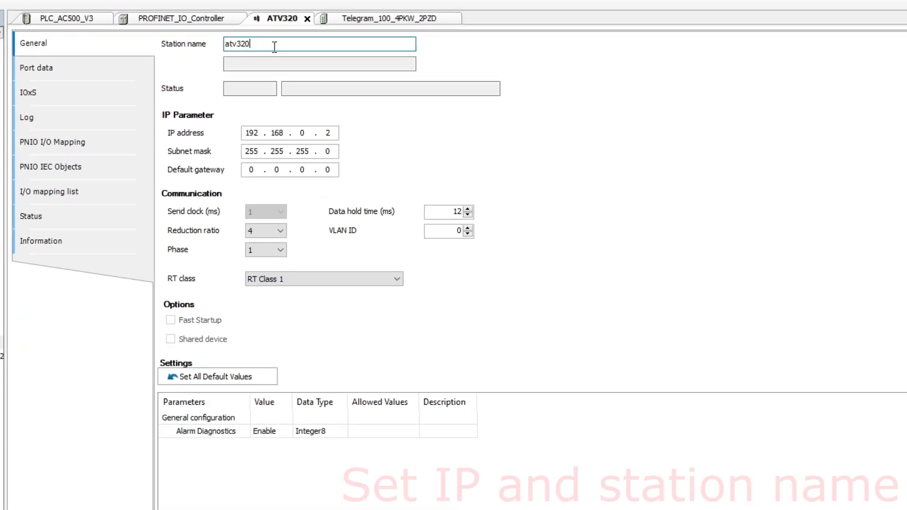
double_click(274, 46)
text(s)
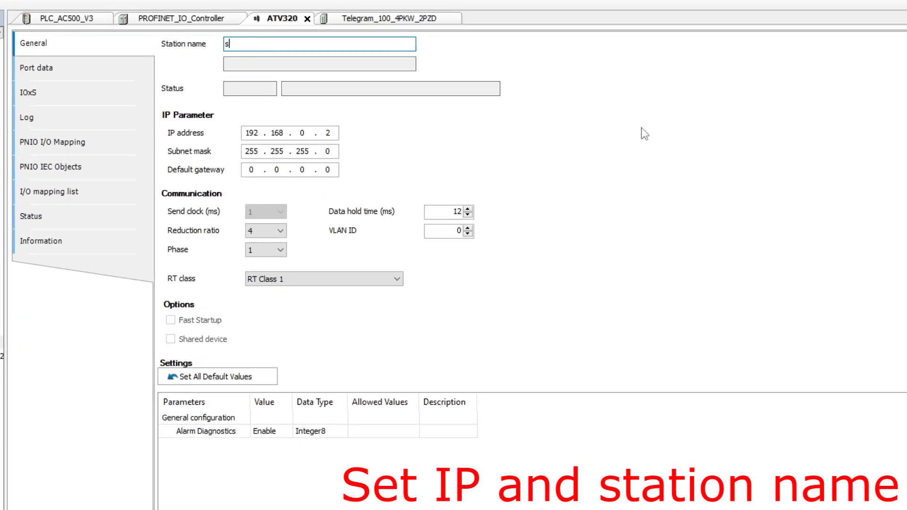
text(chneidervfd)
double_click(329, 132)
text(108)
click(279, 231)
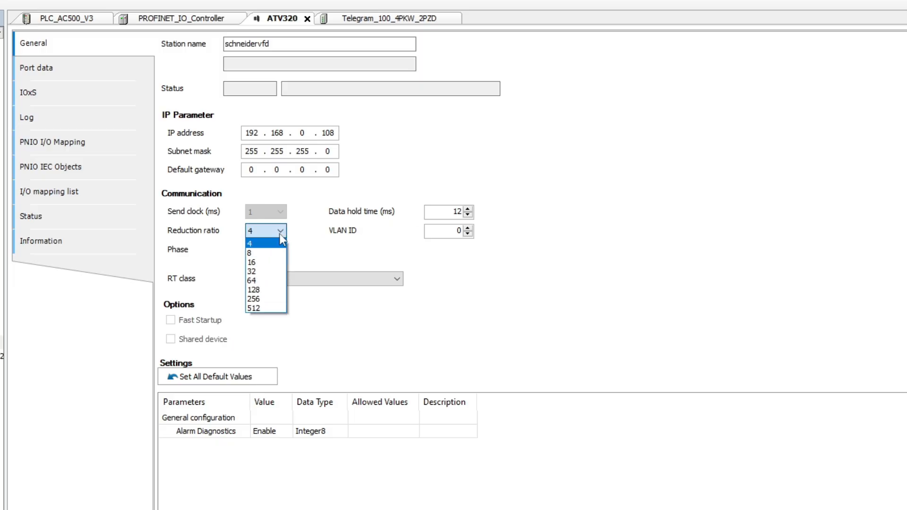
click(270, 253)
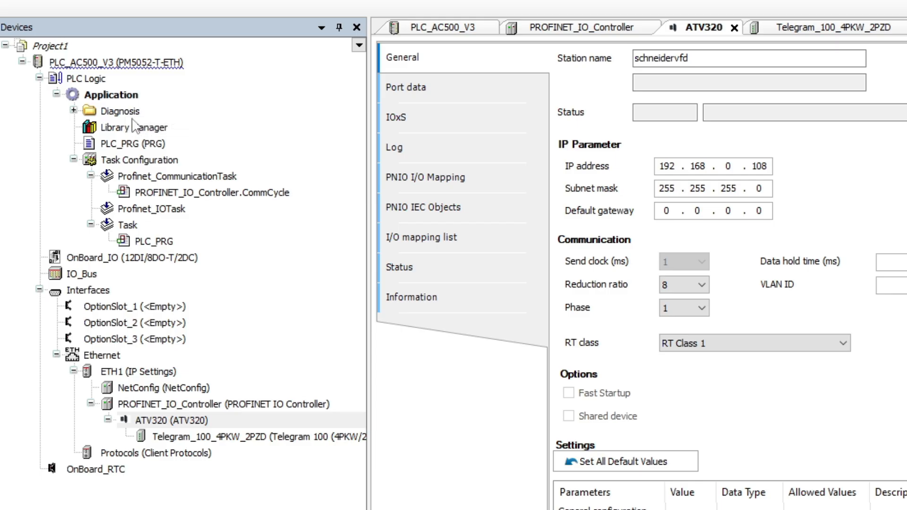
Step: Add a Ladder Logic Diagram program POU named VFD_Profinet_Control below Application
click(116, 95)
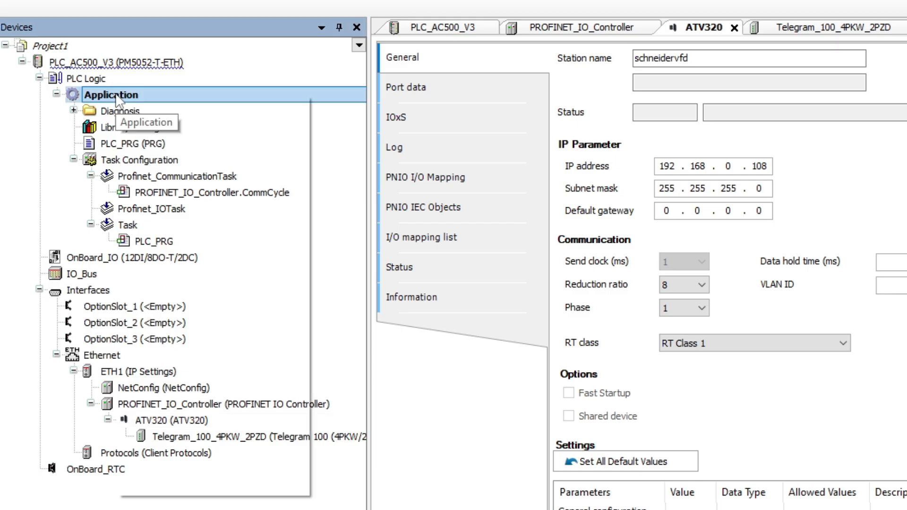
right_click(117, 96)
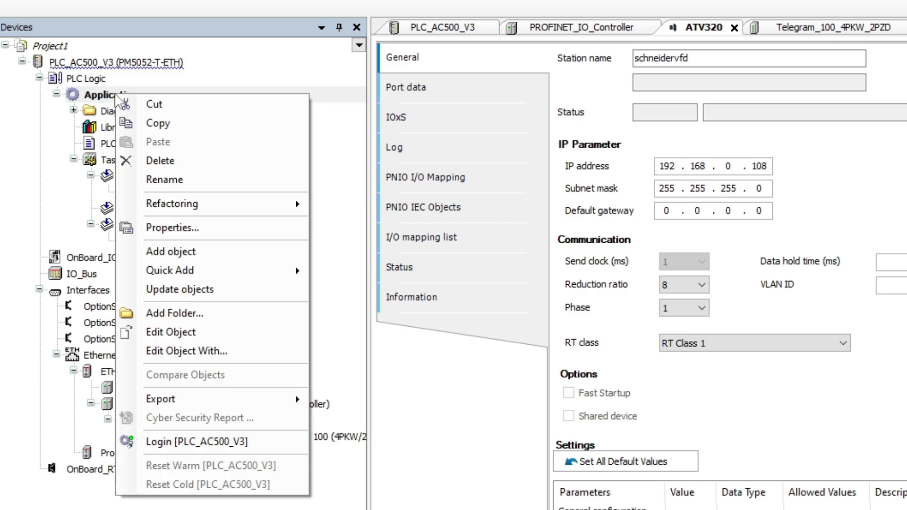
click(223, 245)
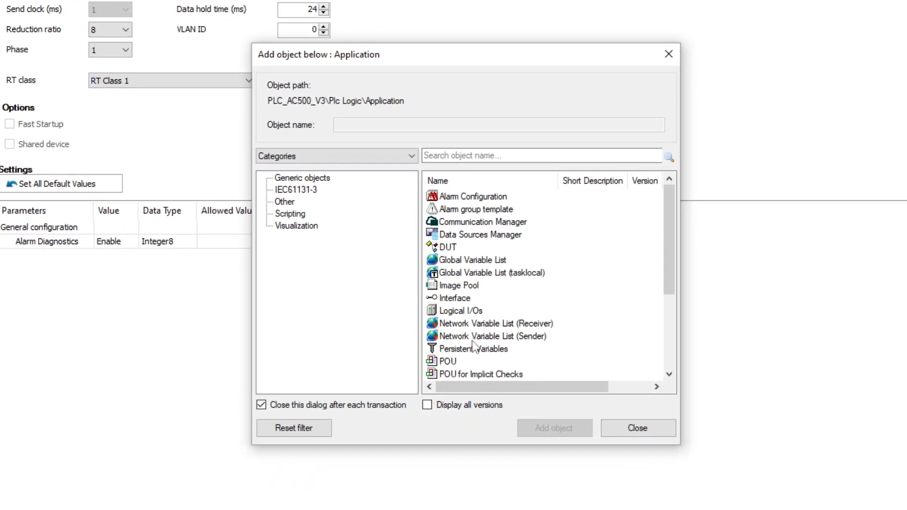
click(448, 361)
click(554, 428)
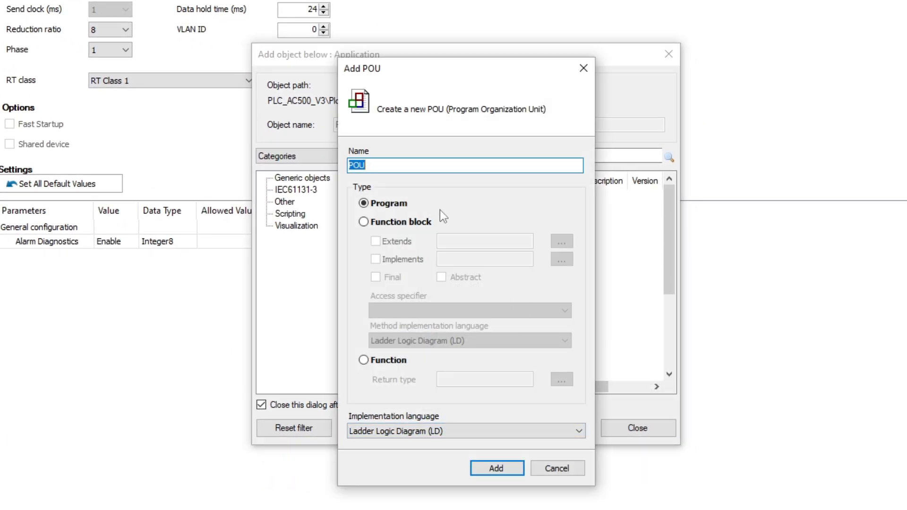
text(VFD_Profinet_Control)
key(Return)
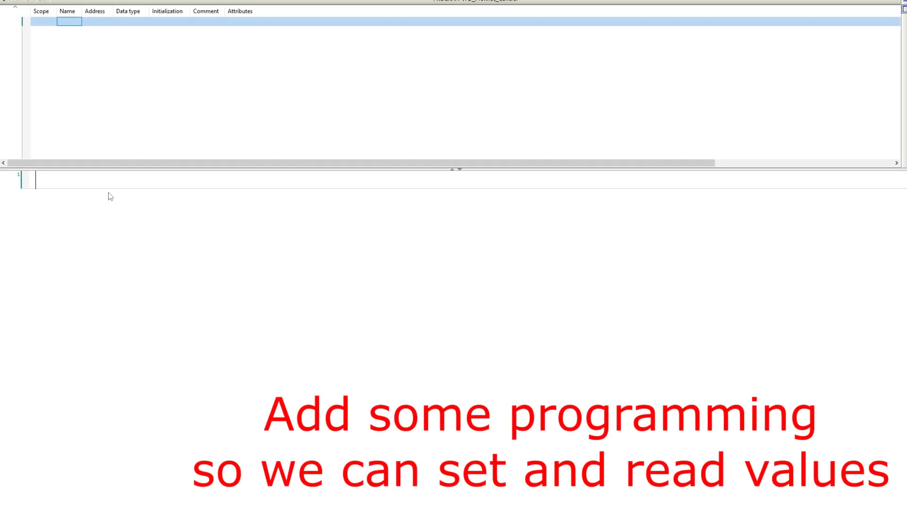
Step: Insert a MOVE block into the first network and attach an assignment to its output
click(86, 188)
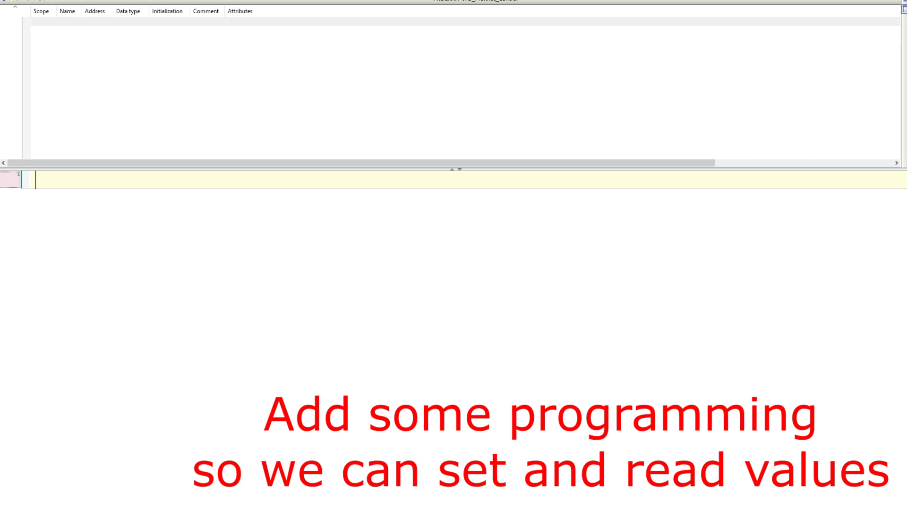
drag(905, 42, 67, 184)
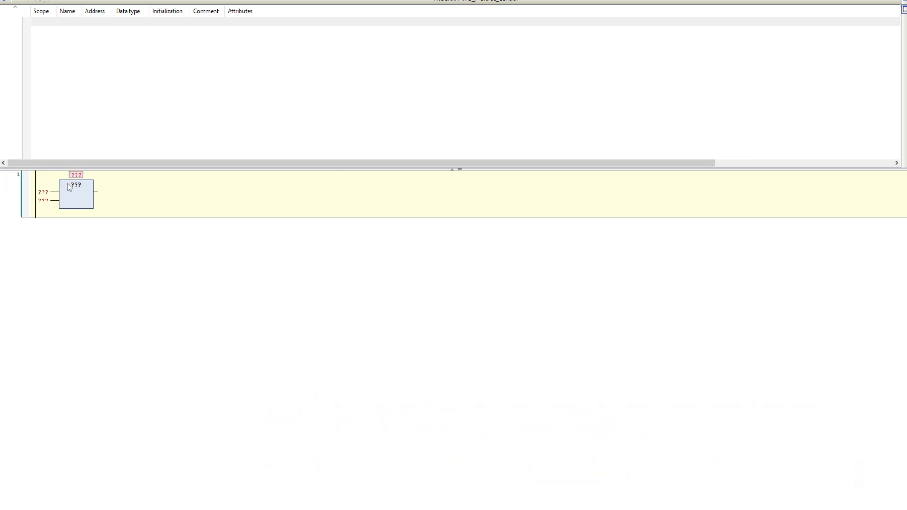
click(82, 183)
text(move)
key(Return)
click(206, 183)
click(97, 192)
key(ctrl+a)
Step: Enter VFD_Command as the MOVE block's input and declare it as a UINT variable
click(42, 193)
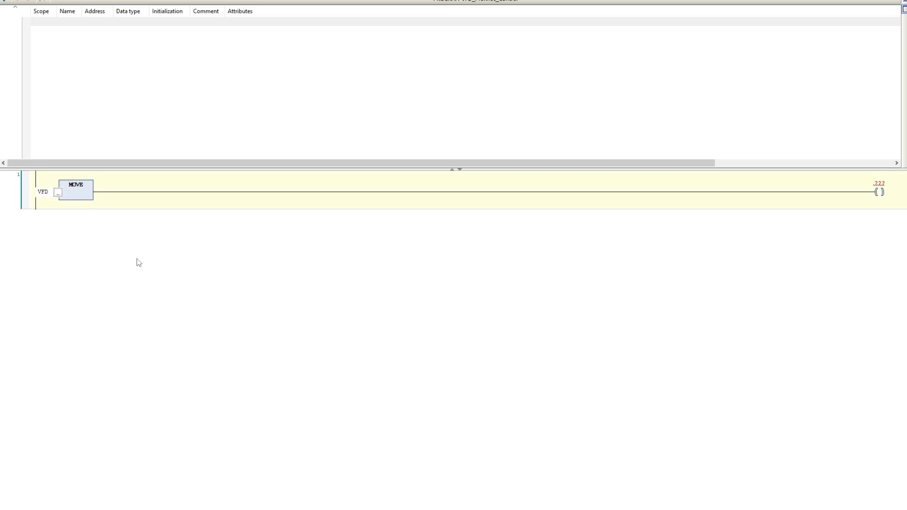
text(VFD_Command)
key(Return)
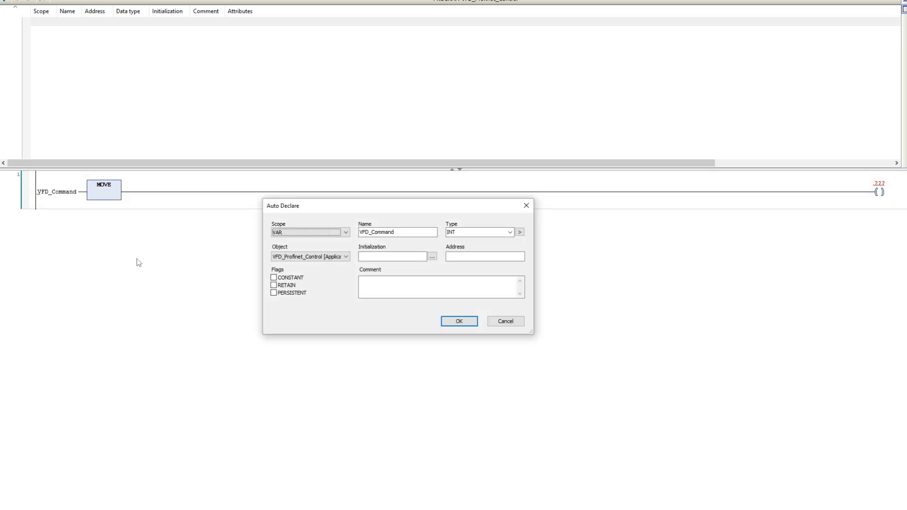
double_click(452, 232)
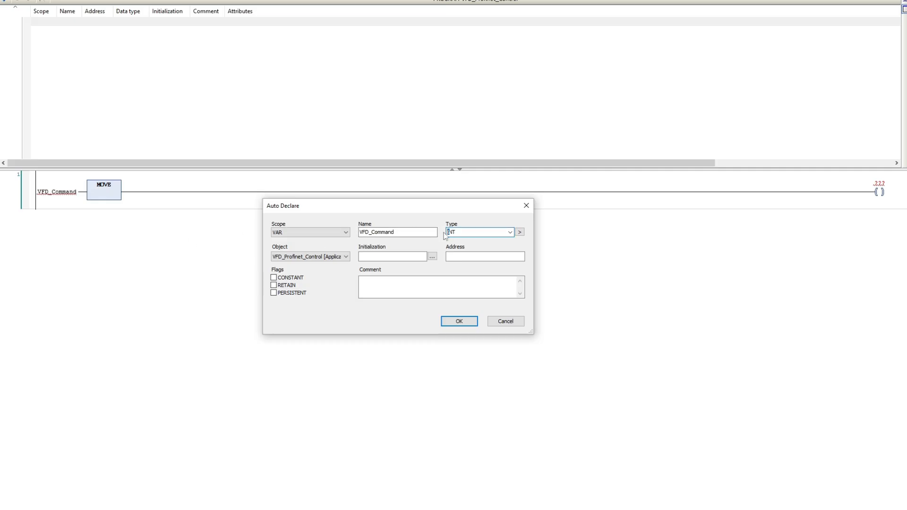
text(U)
key(Return)
click(171, 198)
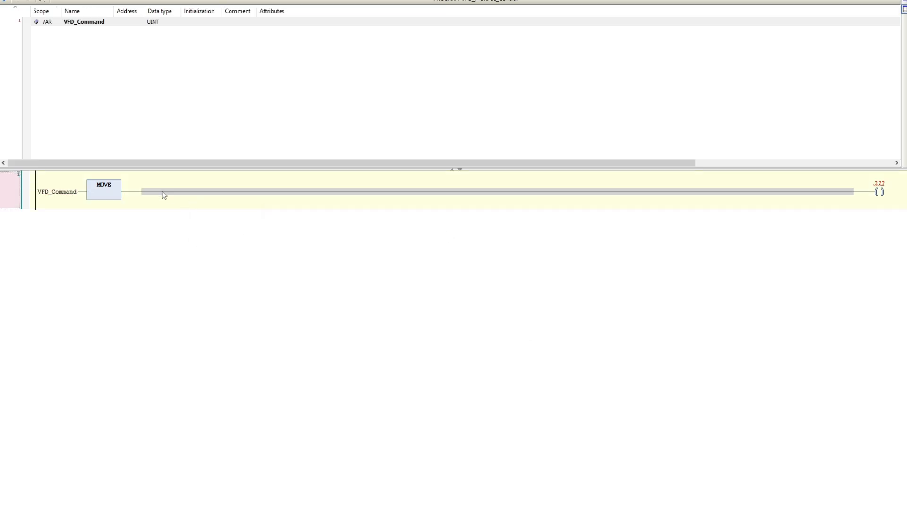
Step: Assign the mapped variable Command from IoConfig_Globals_Mapping to the first MOVE block's output
click(880, 183)
click(895, 183)
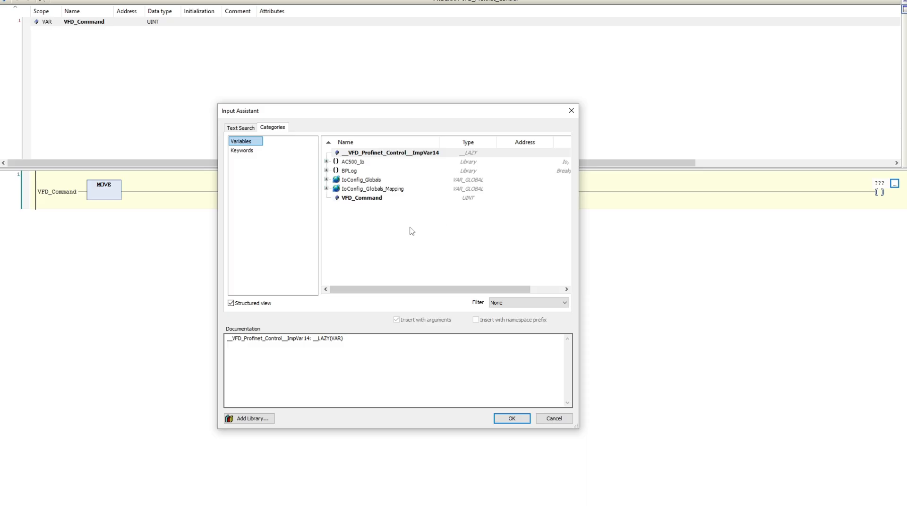
click(326, 189)
click(365, 197)
click(513, 419)
Step: Copy the first network and paste it three times to make four MOVE networks
click(29, 183)
key(ctrl+c)
key(ctrl+v)
key(ctrl+v)
key(ctrl+v)
Step: Change the second network's MOVE input to VFD_Frequency_Write and declare it as UINT
click(69, 232)
text(VFD_Frequency_Write)
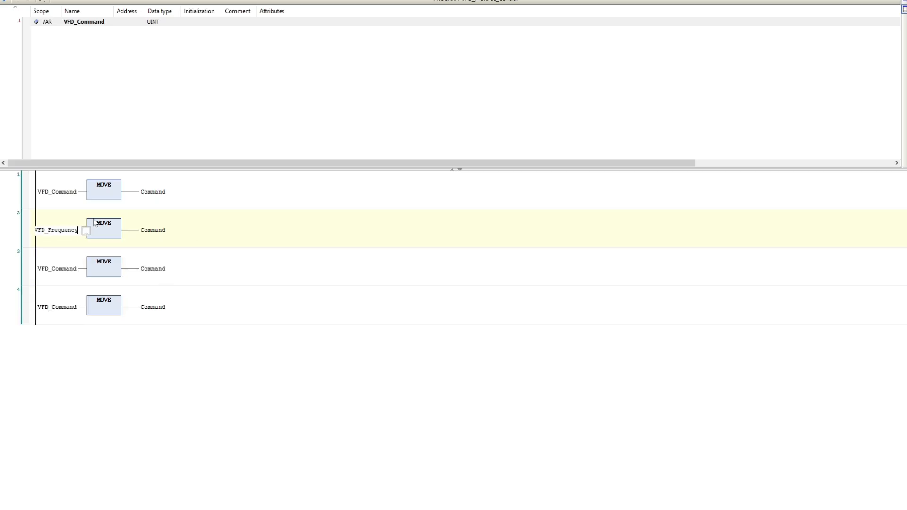
key(Return)
key(Tab)
key(Tab)
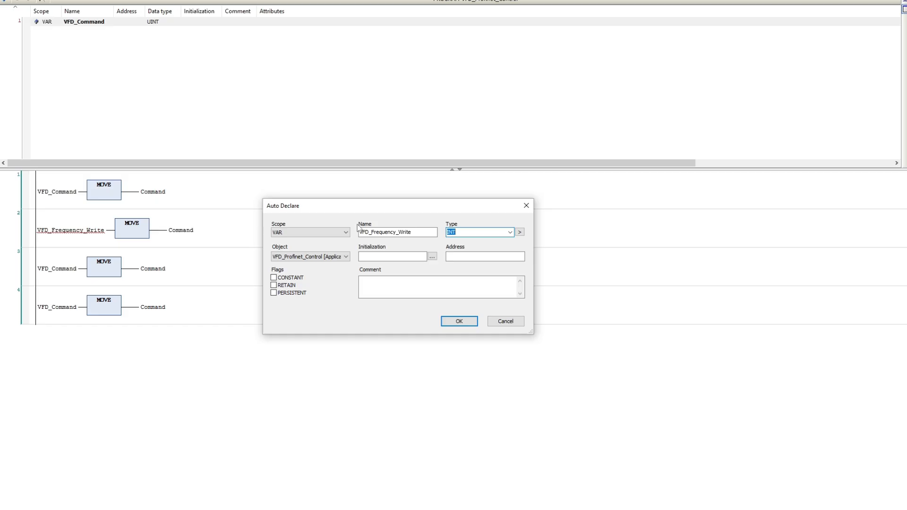
key(Return)
Step: Set the second network's MOVE output to the mapped variable Frequency_Write
click(181, 231)
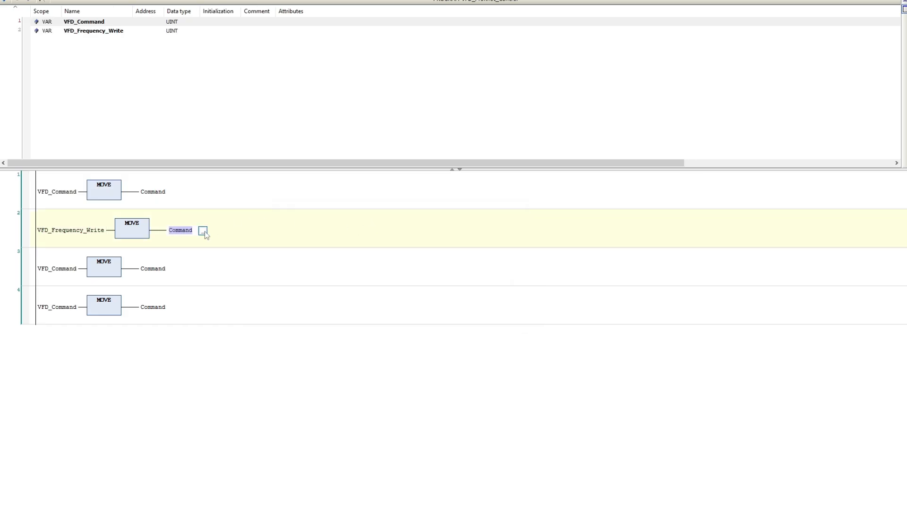
click(202, 231)
click(374, 206)
click(512, 418)
click(219, 279)
Step: Set the third network's MOVE input to the mapped variable Status_Read
click(57, 268)
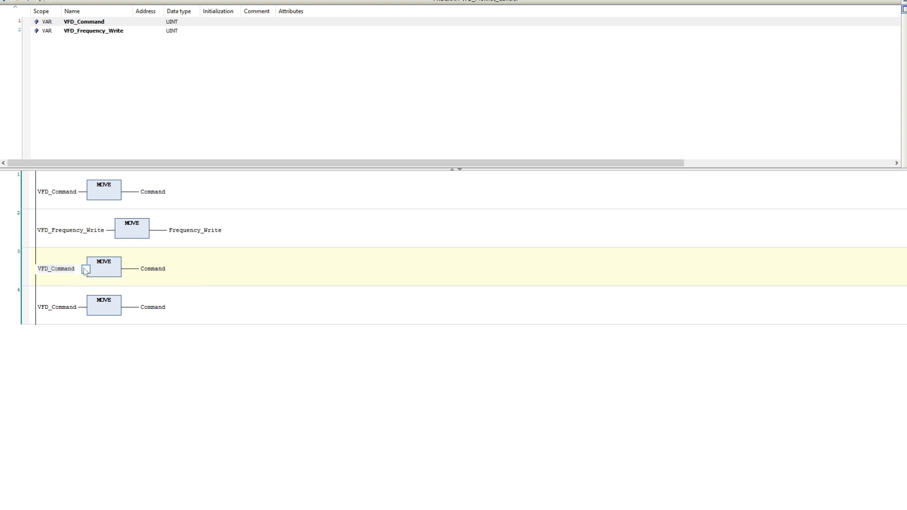
click(86, 269)
scroll(387, 251, down, 1)
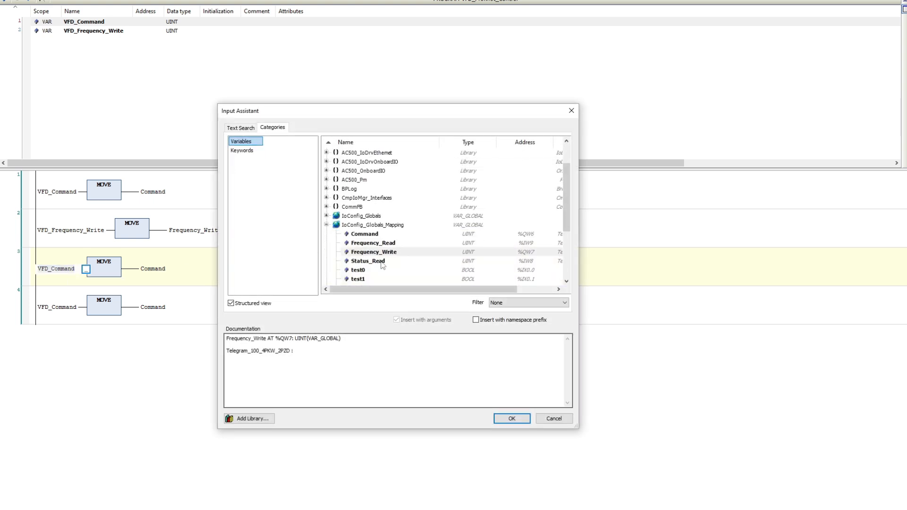
click(383, 263)
click(512, 419)
Step: Change the third network's MOVE output to VFD_Status_Read and declare it as UINT
click(152, 269)
text(VFD_Status_Read)
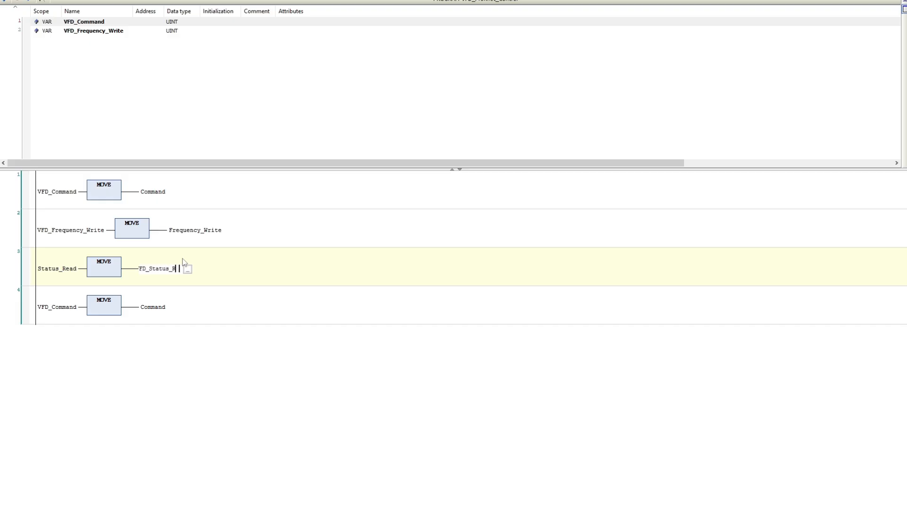
key(Return)
key(Tab)
key(Tab)
text(UI)
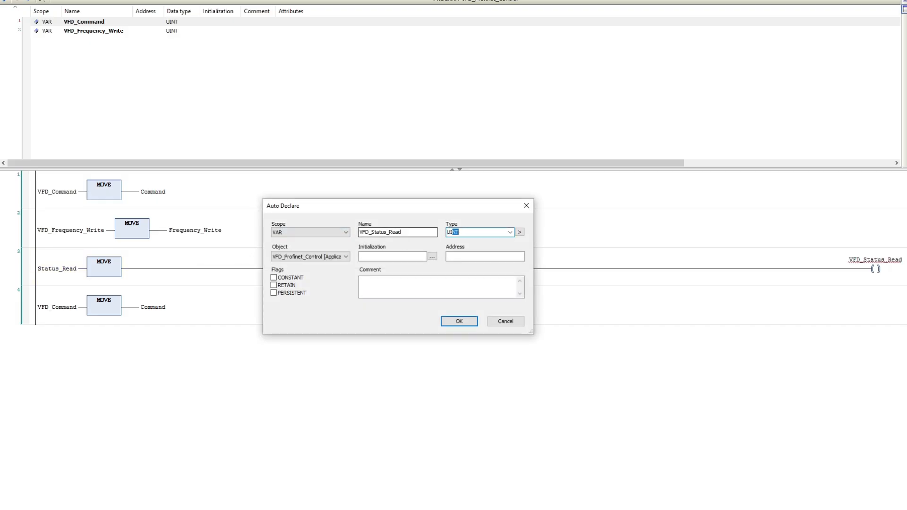
text(NT)
key(Return)
Step: Set the fourth network's MOVE input to the mapped variable Frequency_Read
click(68, 308)
click(67, 308)
click(86, 308)
click(374, 234)
click(512, 419)
Step: Enter VFD_Frequency_Read as the fourth network's MOVE output and declare it as UINT
click(167, 307)
text(VFD_Frequency_Read)
key(Return)
click(475, 234)
text(U)
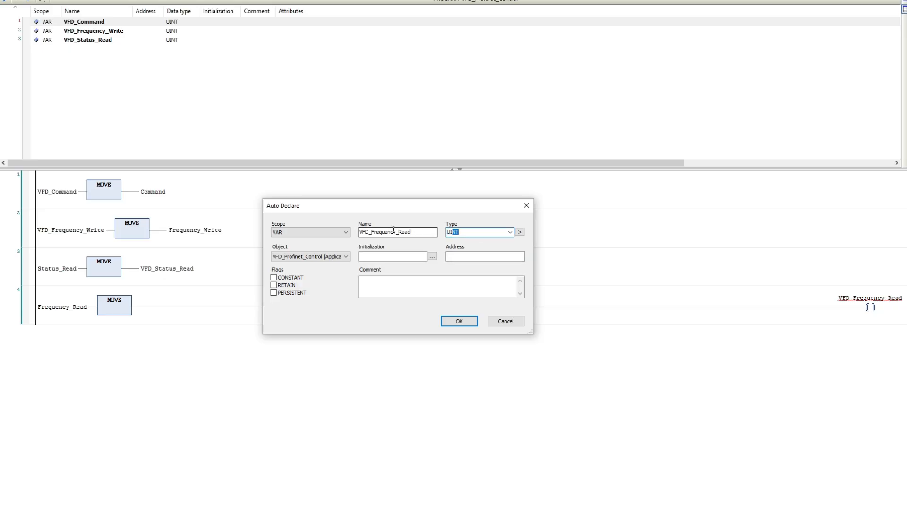
key(Return)
click(303, 270)
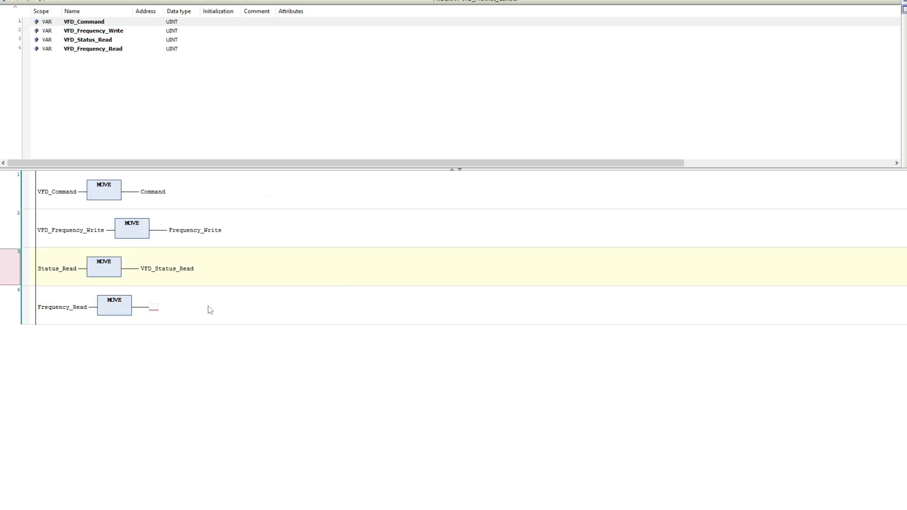
Step: Fill the empty MOVE output in the fourth network with the declared variable VFD_Frequency_Read
click(156, 308)
click(173, 308)
click(157, 308)
click(166, 307)
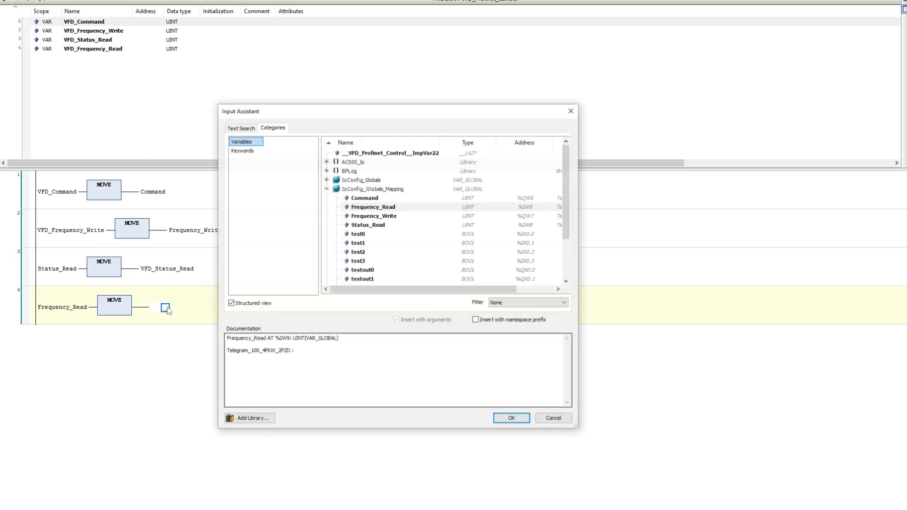
click(327, 189)
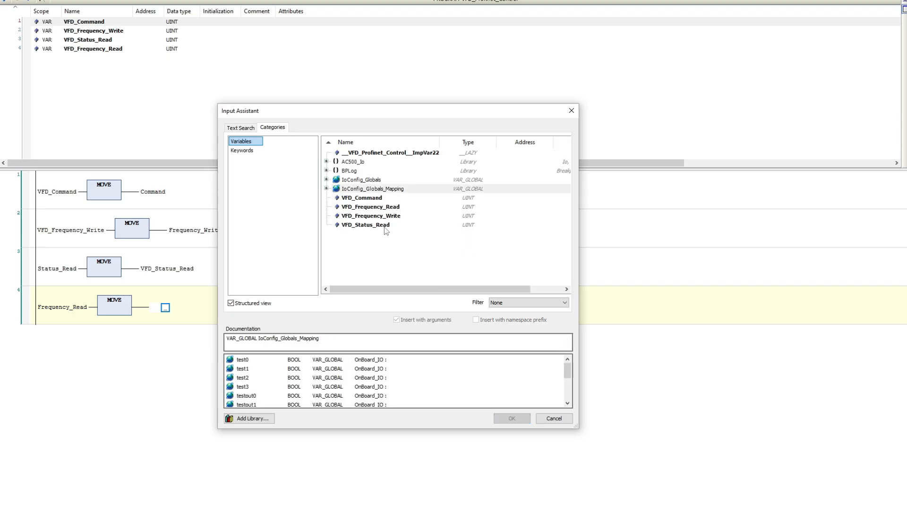
click(392, 207)
click(511, 418)
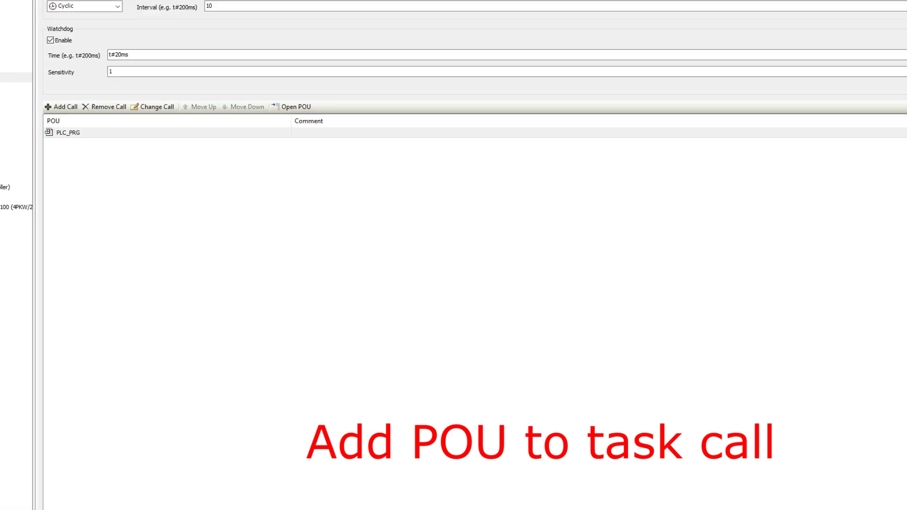
Step: Add a call to the VFD_Profinet_Control program in the cyclic Task and compile the project
click(29, 95)
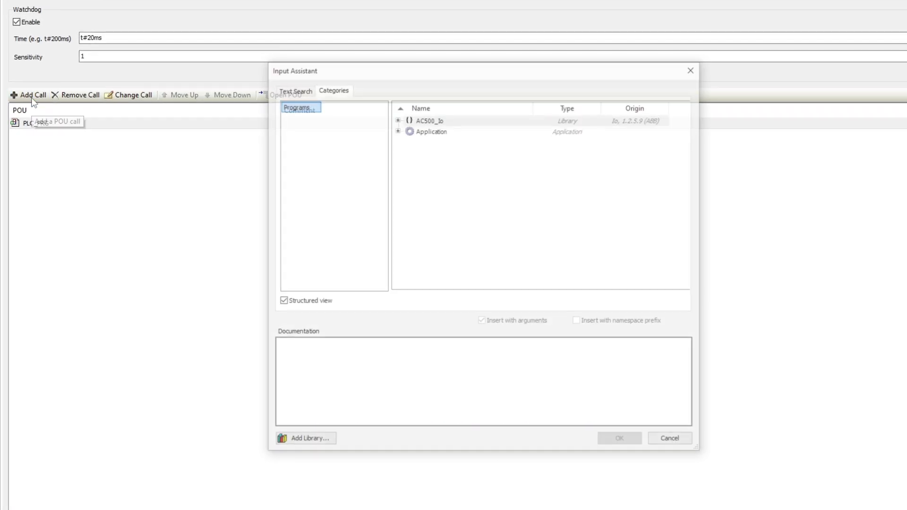
click(396, 129)
click(450, 152)
click(628, 441)
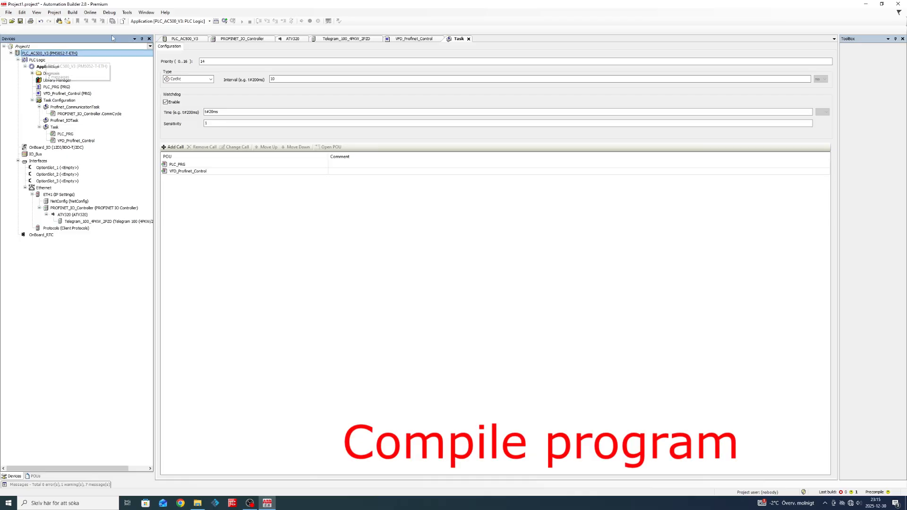
click(216, 21)
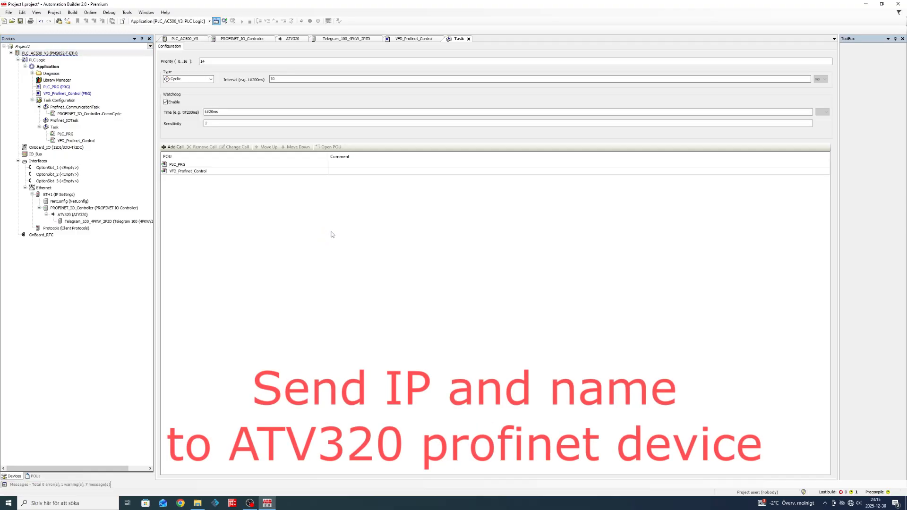
Step: Open the IP-Configuration tool and scan the network for PROFINET devices
click(128, 14)
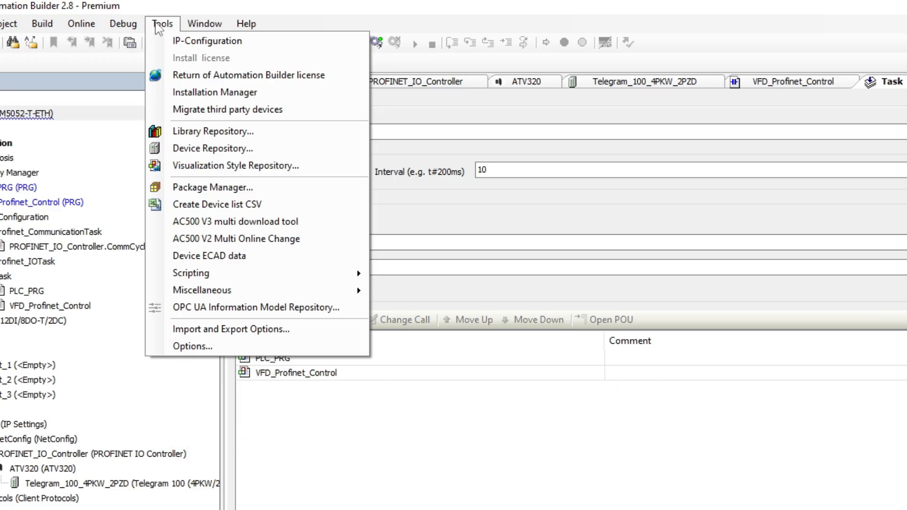
click(207, 45)
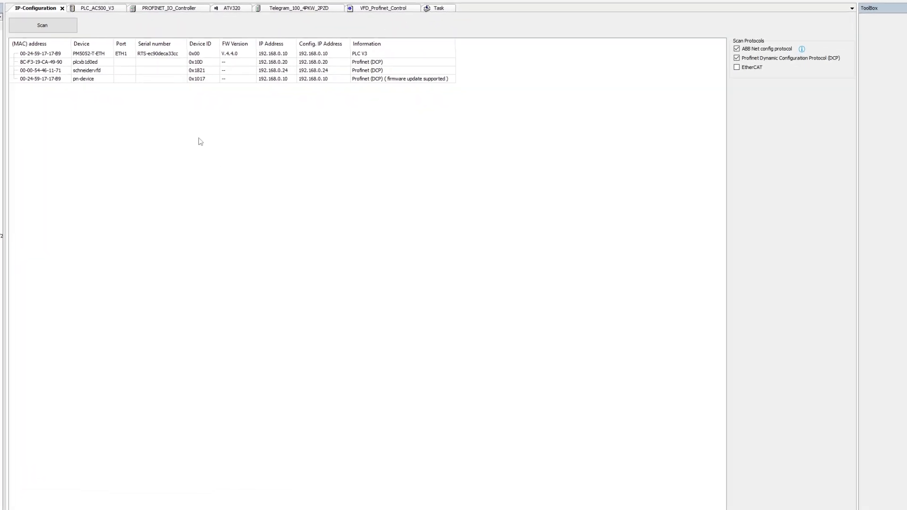
click(42, 25)
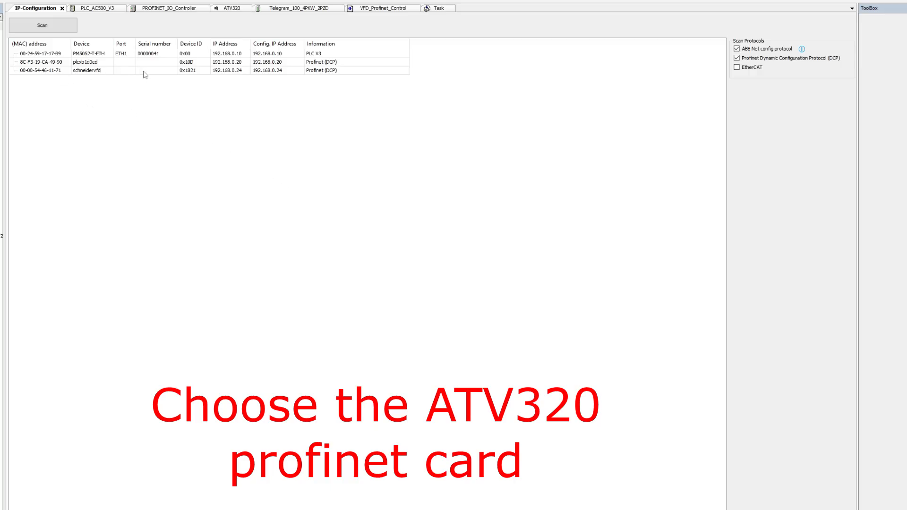
Step: Select the ATV320 PROFINET card schneidervfd in the scan results and blink it to identify the physical device
click(96, 72)
click(756, 239)
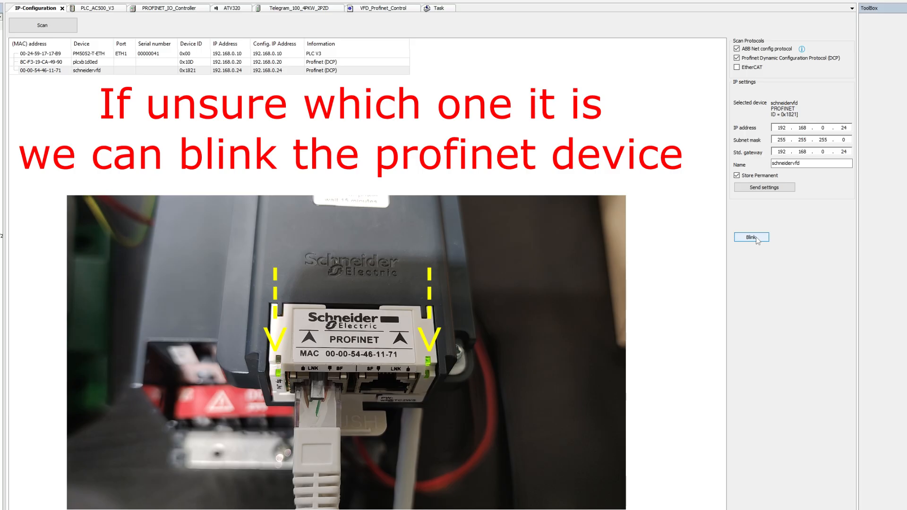
click(755, 238)
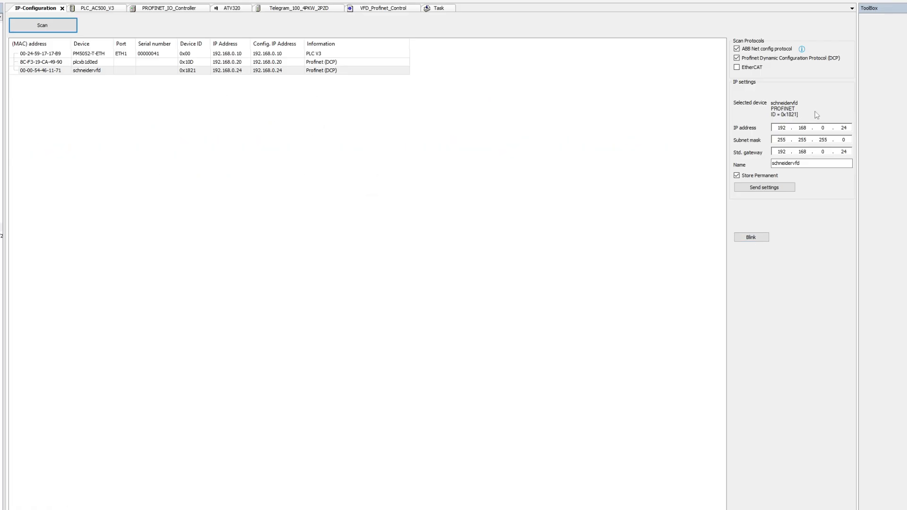
Step: Set the schneidervfd device's IP address and standard gateway to 192.168.0.108, send the settings, and rescan the network
click(848, 128)
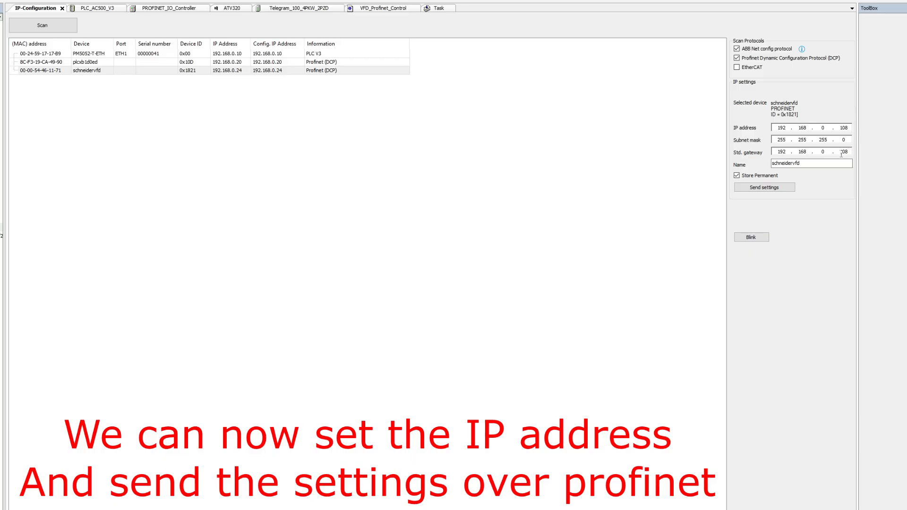
click(769, 189)
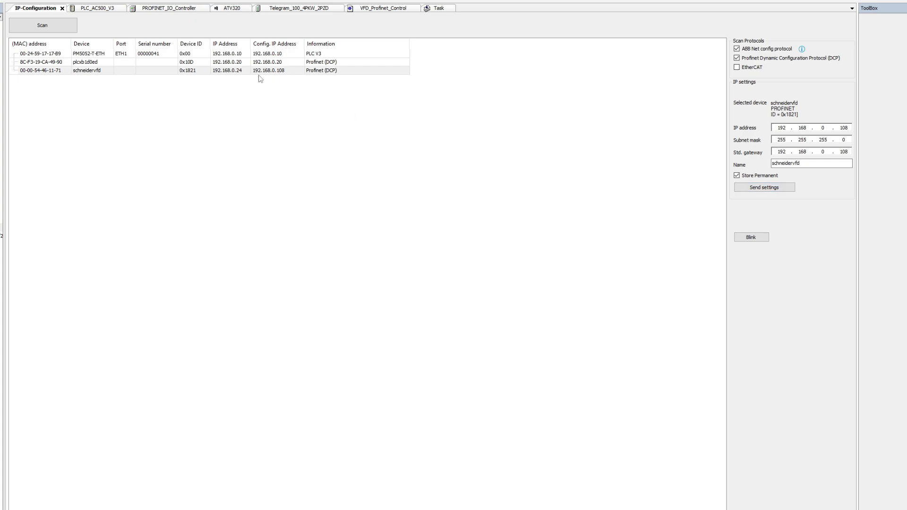
click(47, 27)
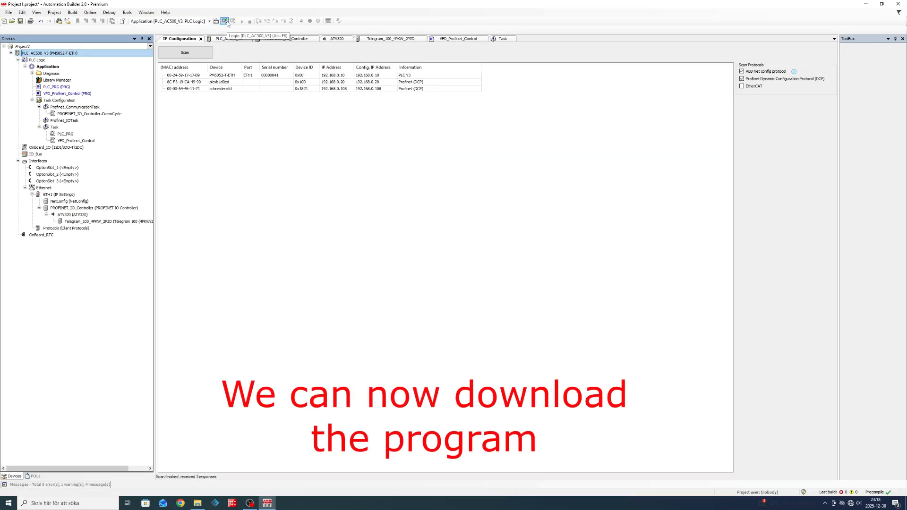
Step: Log in to the AC500 PLC to download the program, and write 6 to VFD_Command for ready mode
click(224, 21)
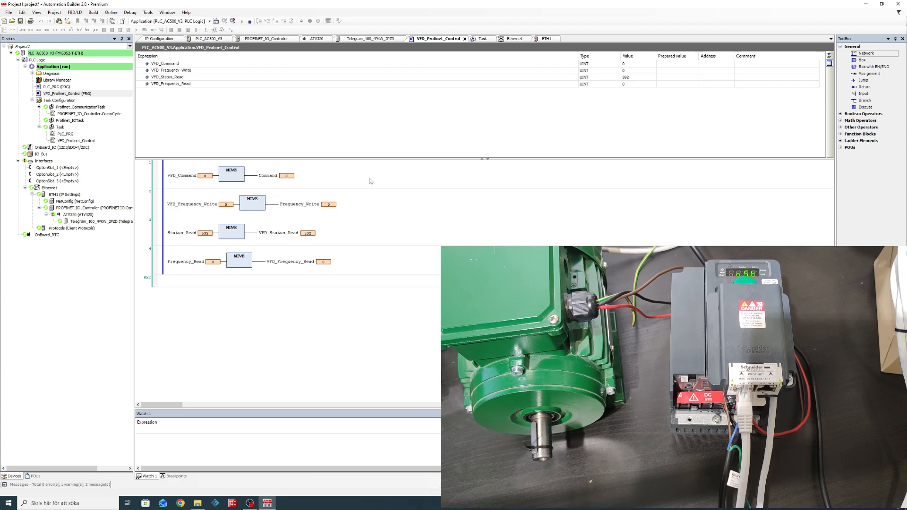
double_click(204, 176)
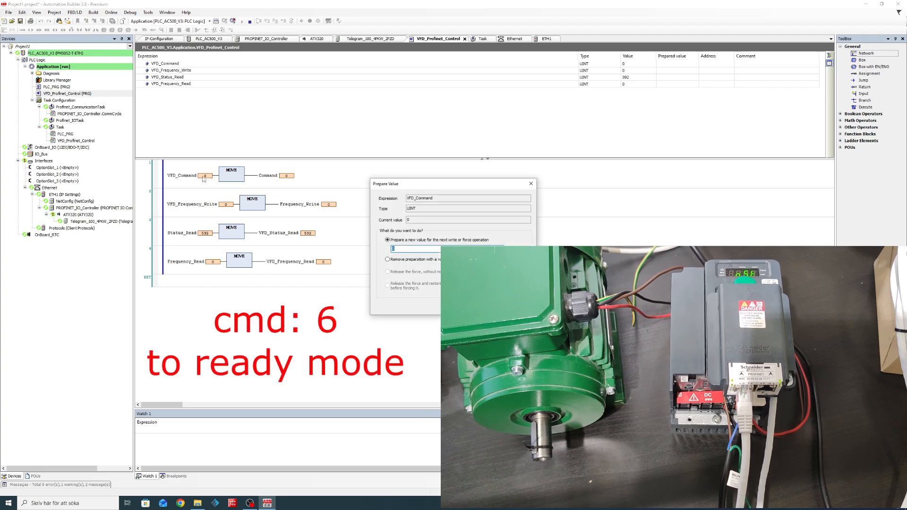
text(6)
key(Return)
key(ctrl+F7)
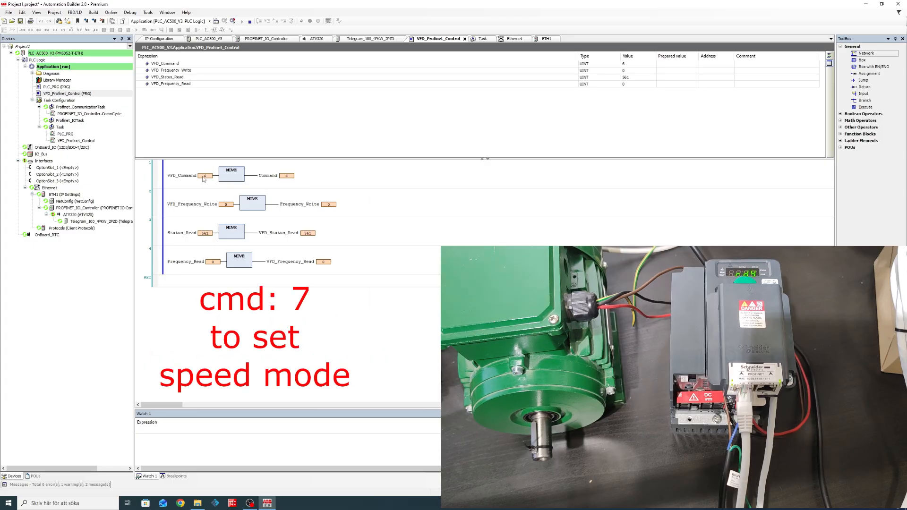
Step: Write 7 to VFD_Command for speed mode and write a speed setpoint of 1000 to VFD_Frequency_Write
double_click(204, 177)
text(7)
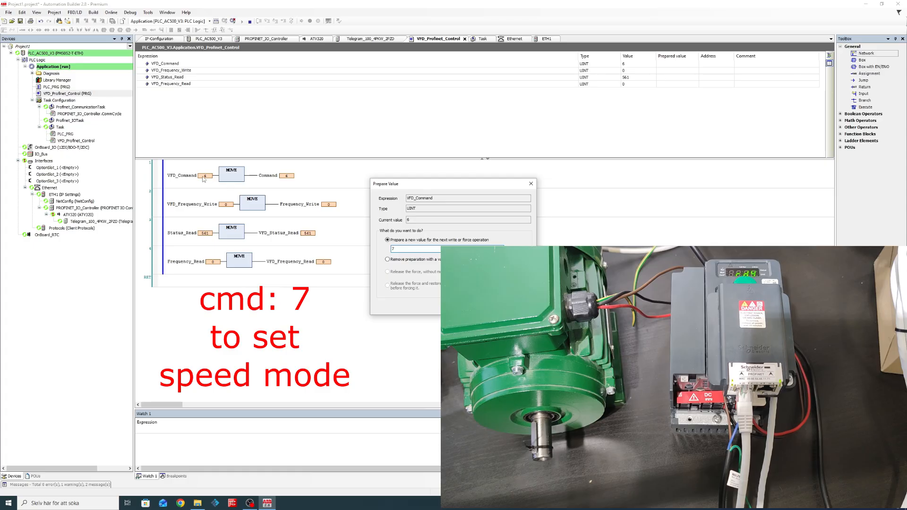
key(Return)
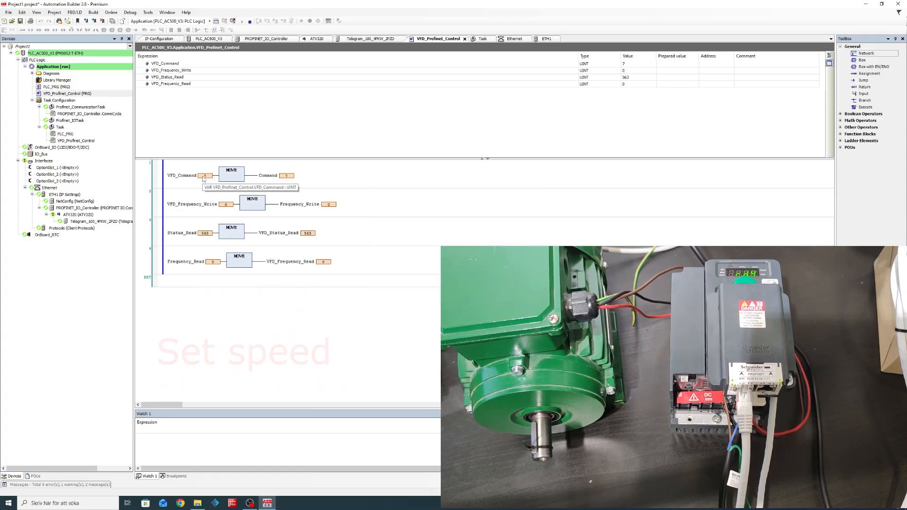
double_click(227, 205)
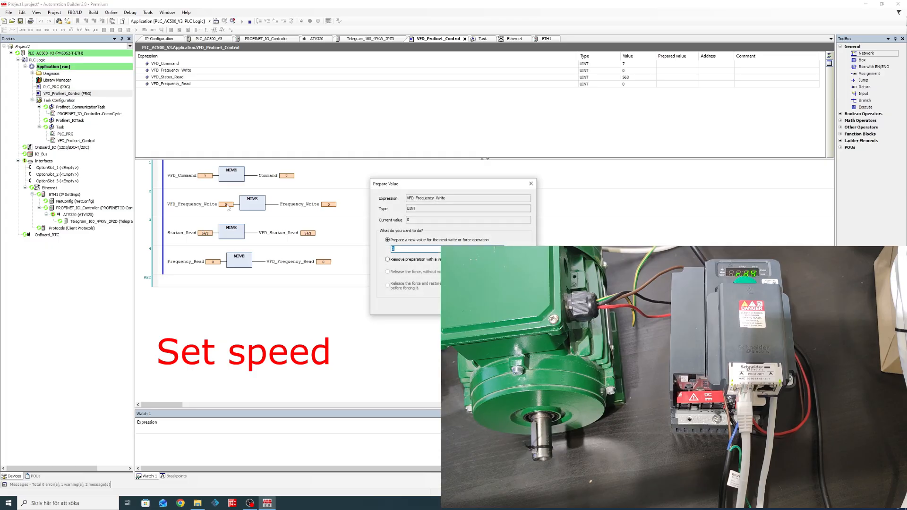
text(1000)
key(Return)
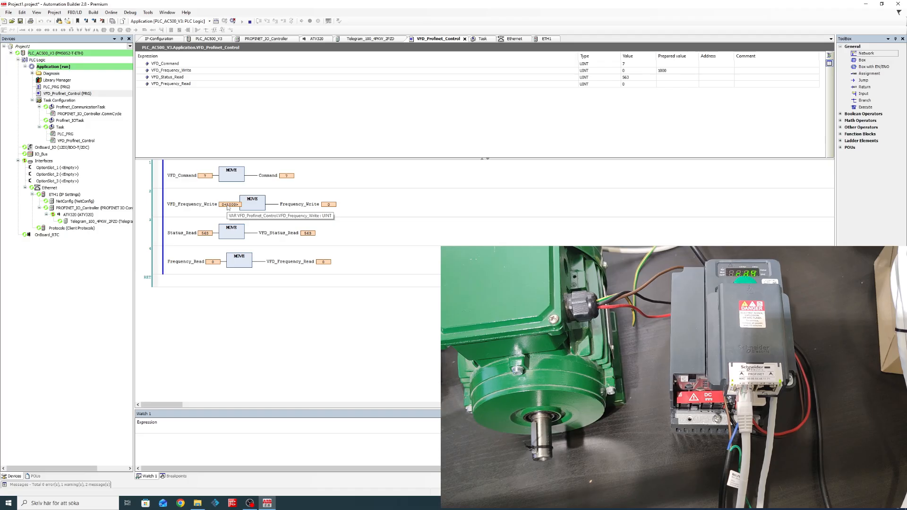
key(ctrl+F7)
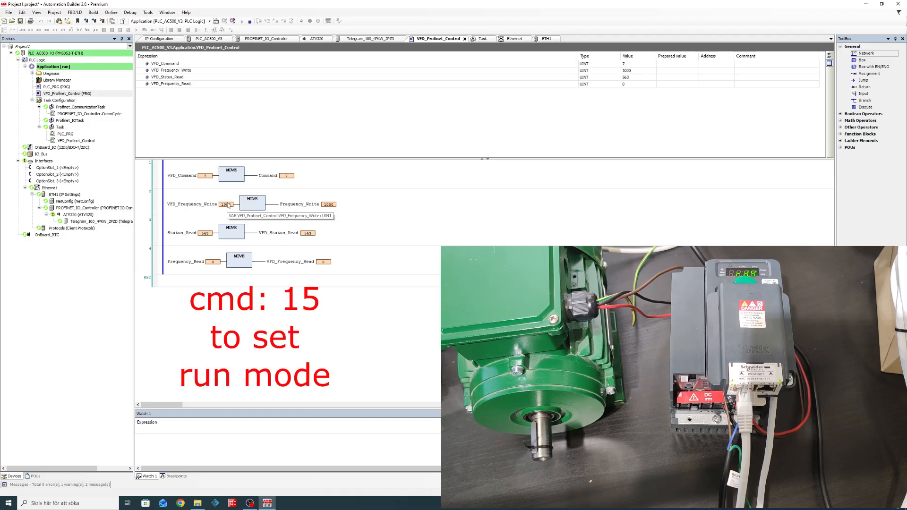
Step: Write 15 to VFD_Command to put the drive in run mode
double_click(205, 176)
text(15)
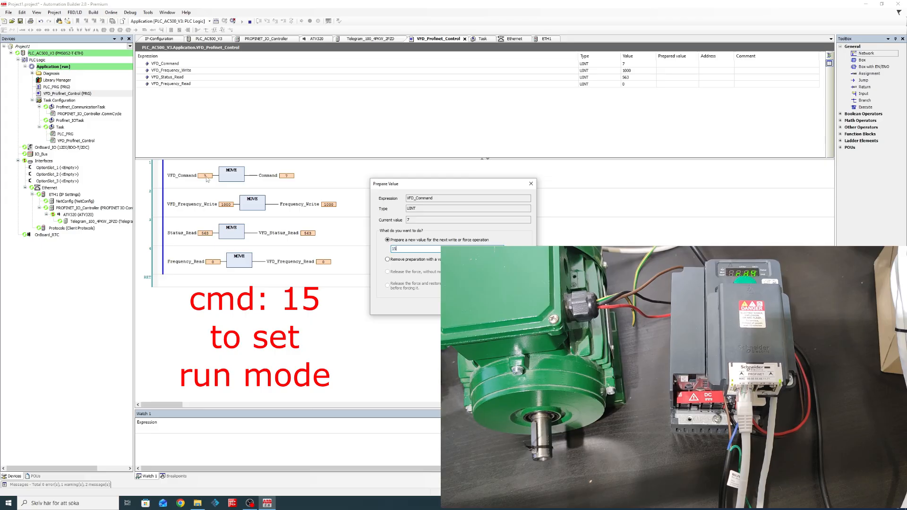
key(Return)
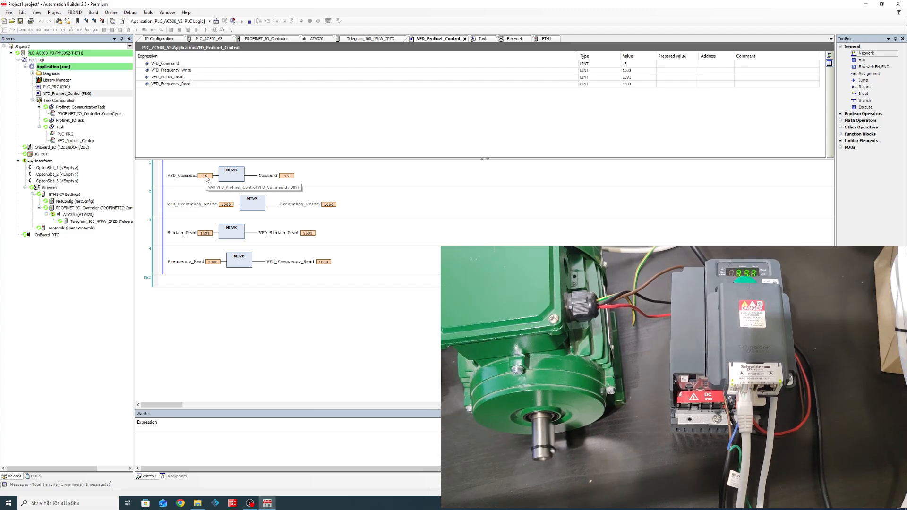
Step: Vary the running motor's speed by writing 500 and after that 1200 to VFD_Frequency_Write
double_click(227, 205)
text(500)
key(Return)
key(ctrl+F7)
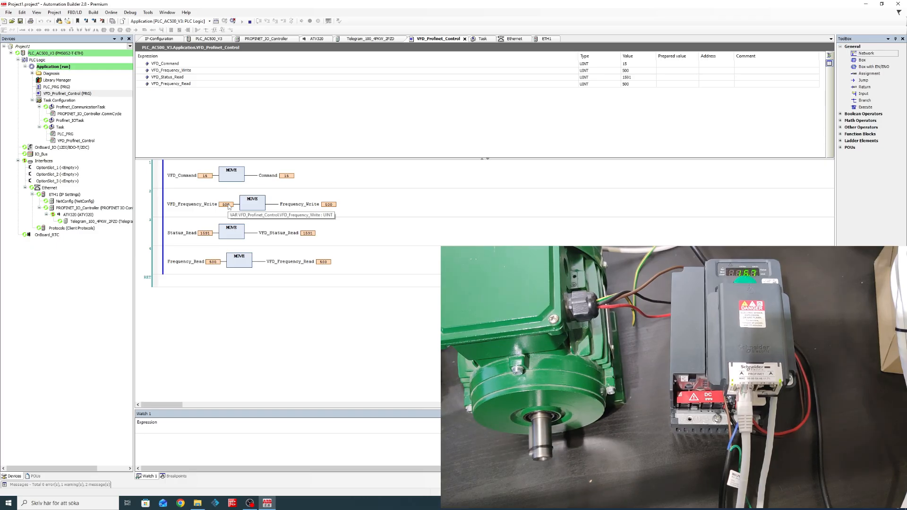
double_click(227, 205)
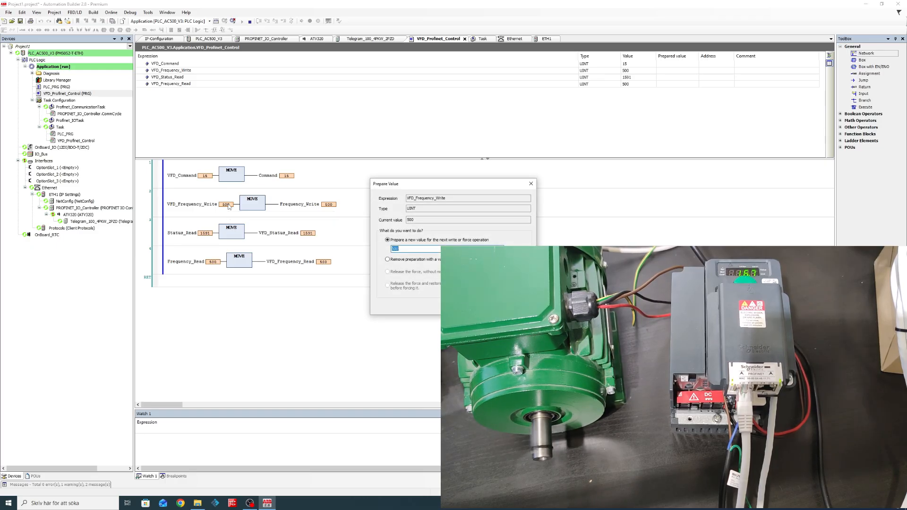
key(Return)
key(ctrl+F7)
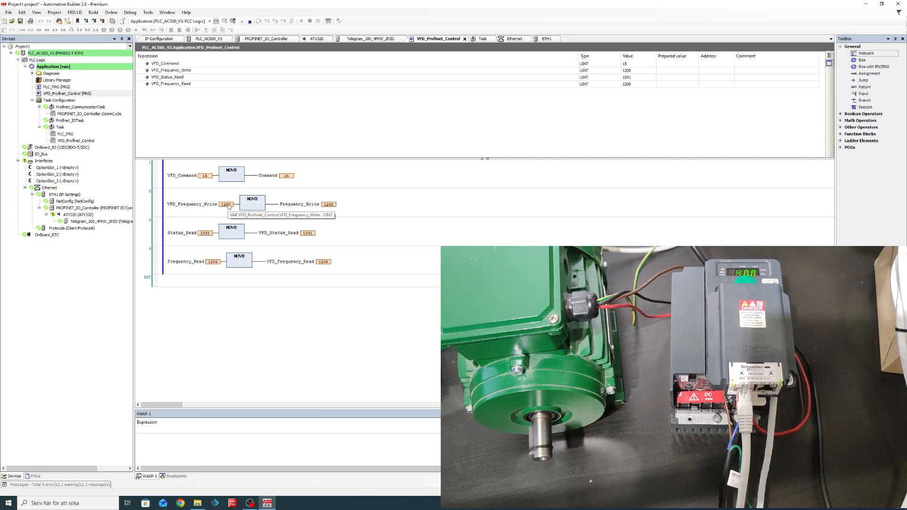
Step: Write 0 to VFD_Frequency_Write to bring the motor to a standstill
double_click(227, 205)
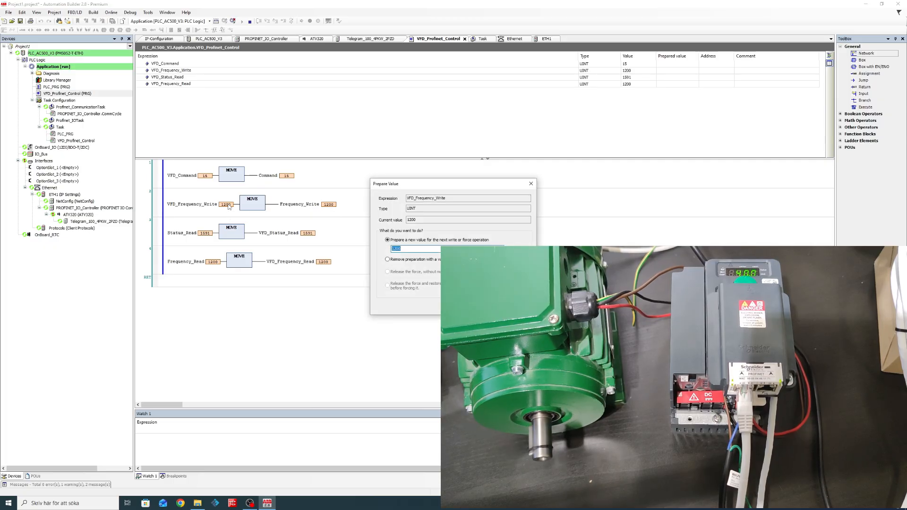
key(Return)
key(ctrl+F7)
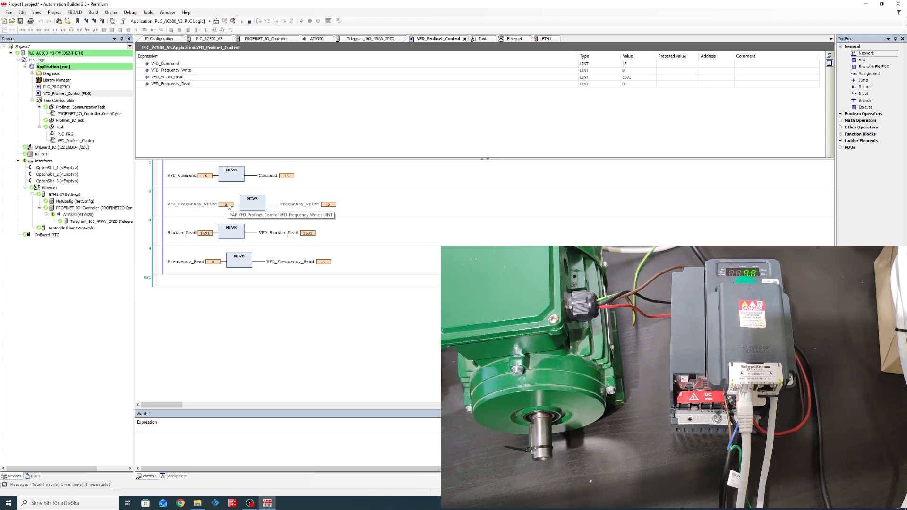
Step: Take the drive out of run mode by writing 6, followed by 0, to VFD_Command
double_click(209, 177)
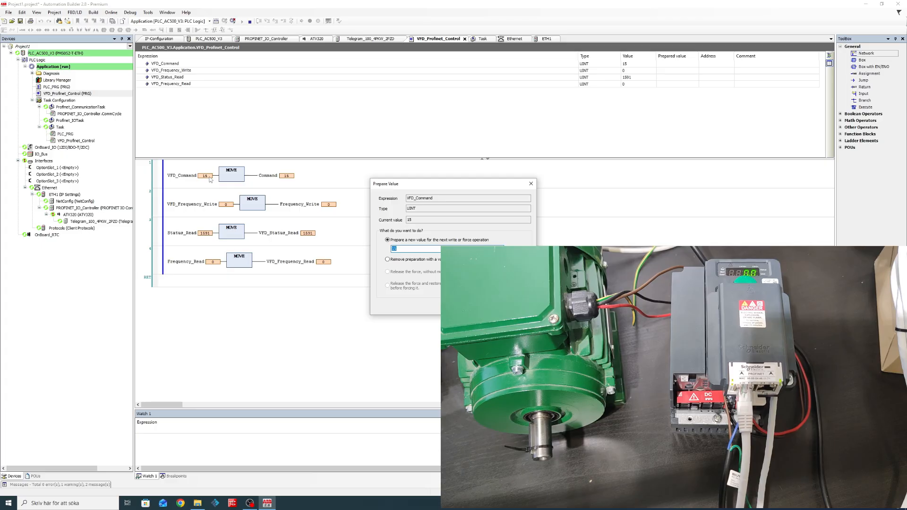
text(6)
key(Return)
key(ctrl+F7)
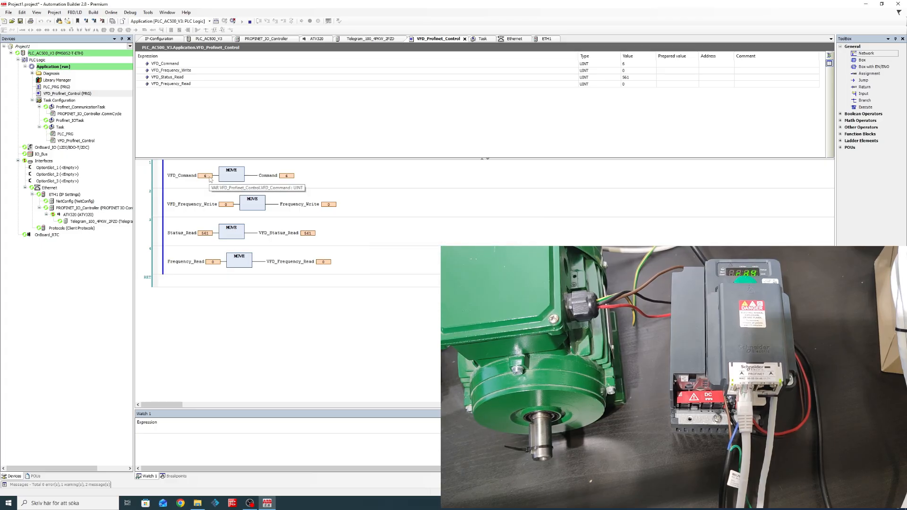
double_click(205, 176)
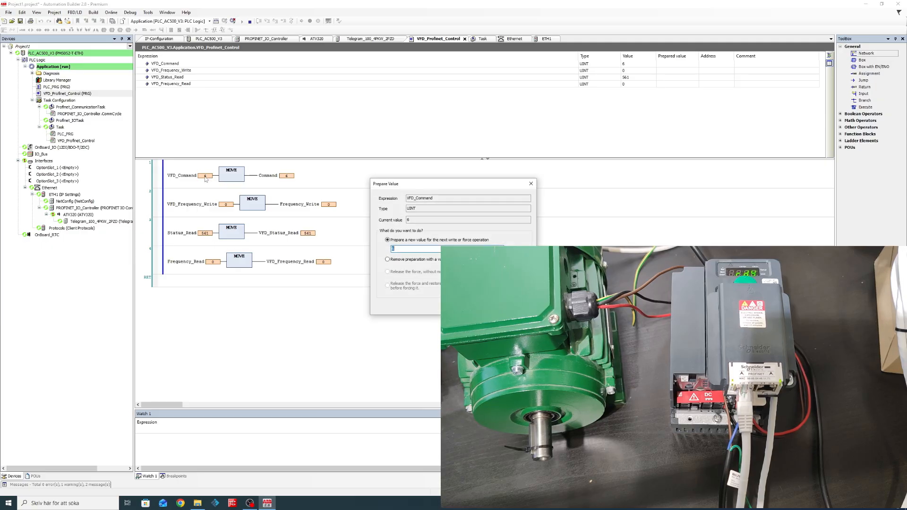
key(Return)
key(ctrl+F7)
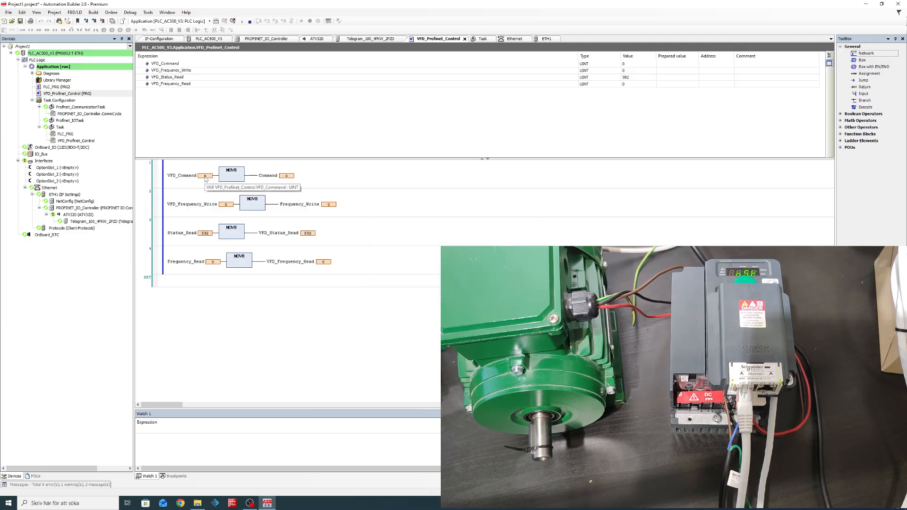